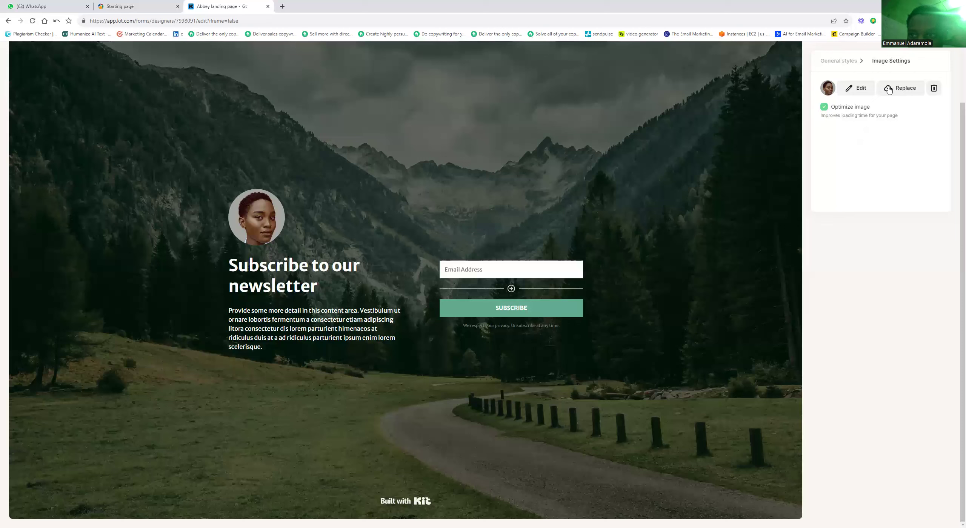
Replace the round portrait above the newsletter heading with the uploaded black-and-white photo of a man beside a car
{"action": "left_click", "coordinate": [908, 93]}
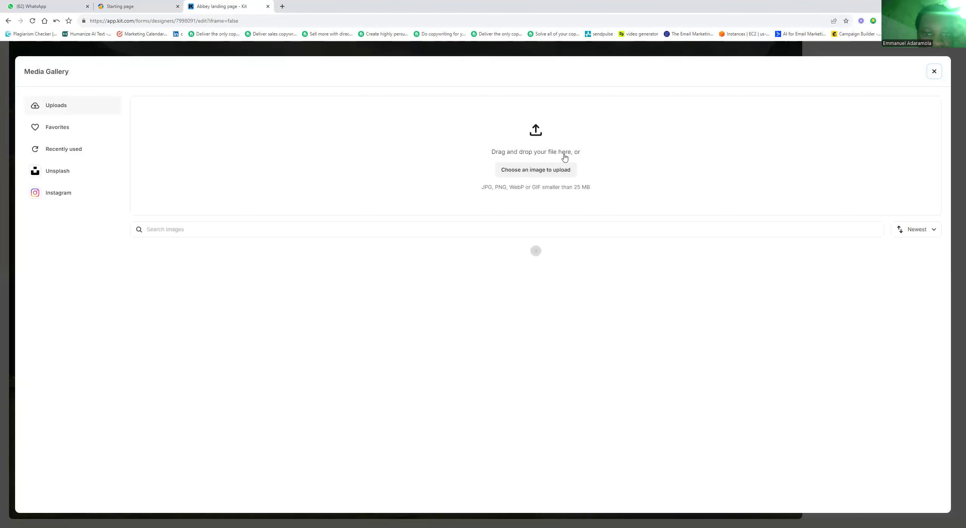
{"action": "left_click", "coordinate": [550, 170]}
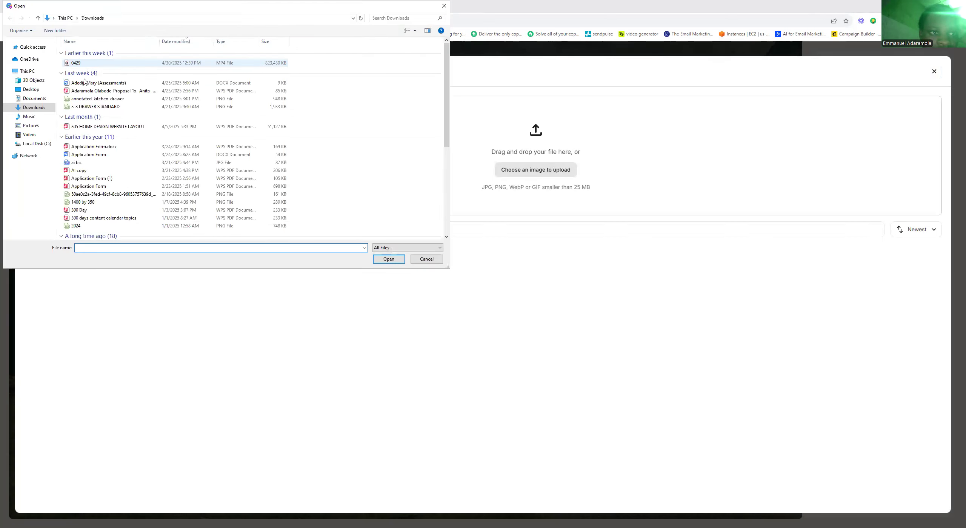
{"action": "double_click", "coordinate": [80, 80]}
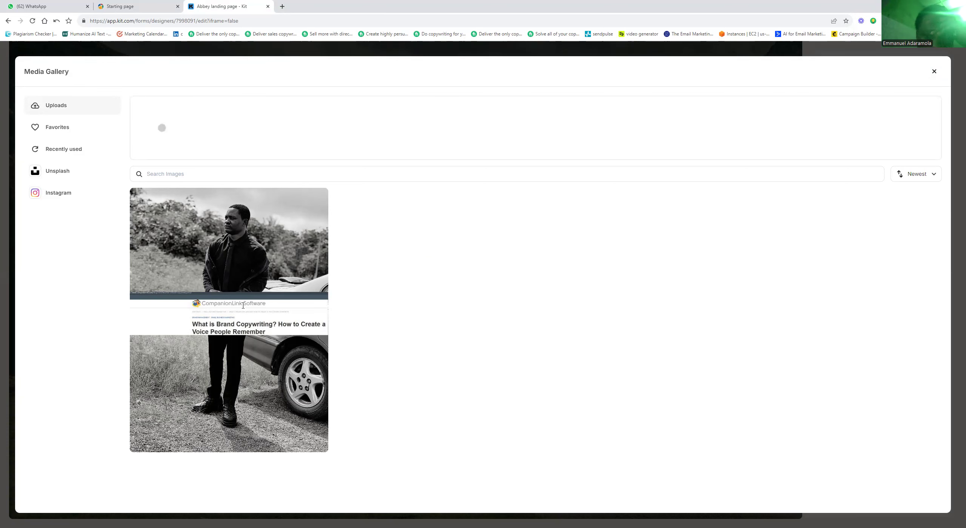
{"action": "left_click", "coordinate": [245, 307]}
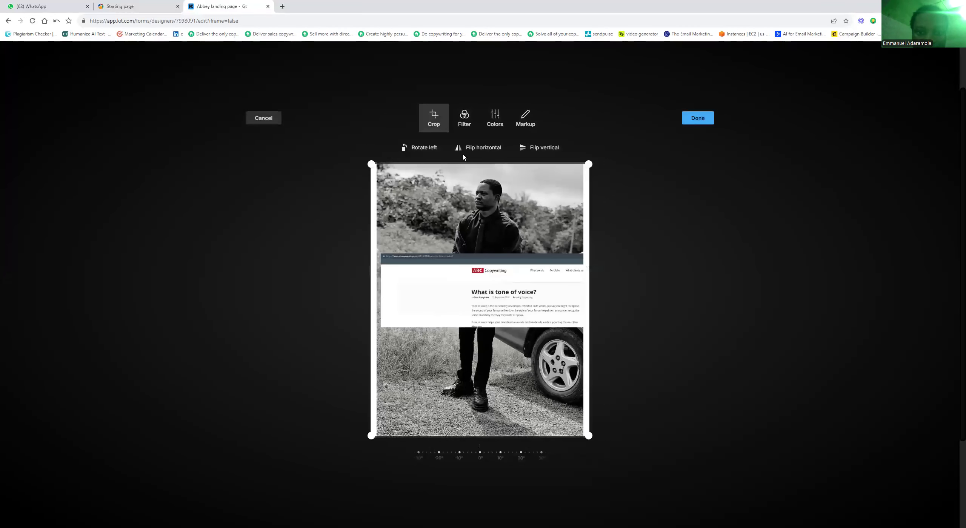
Try the Chrome filter on the photo and adjust its brightness, contrast, exposure and saturation
{"action": "left_click", "coordinate": [464, 117]}
{"action": "left_click", "coordinate": [484, 158]}
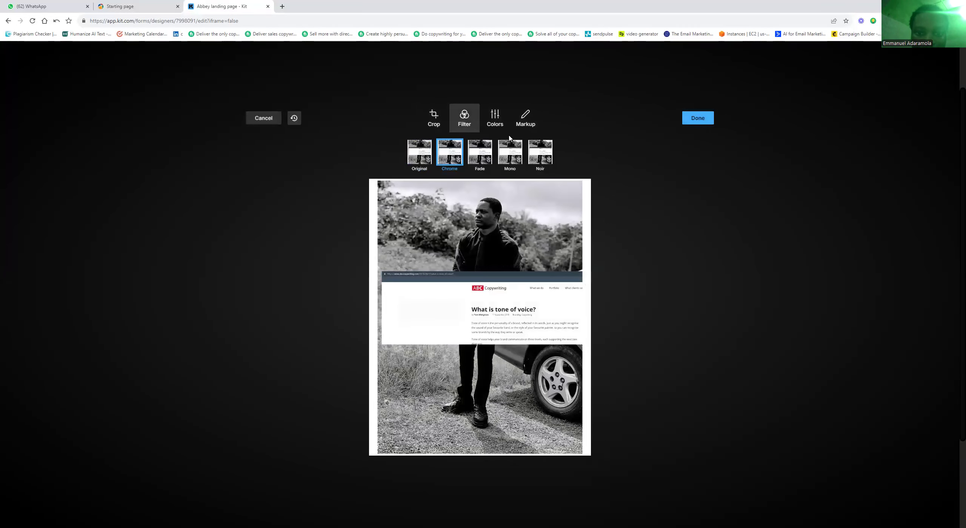
{"action": "left_click", "coordinate": [495, 123]}
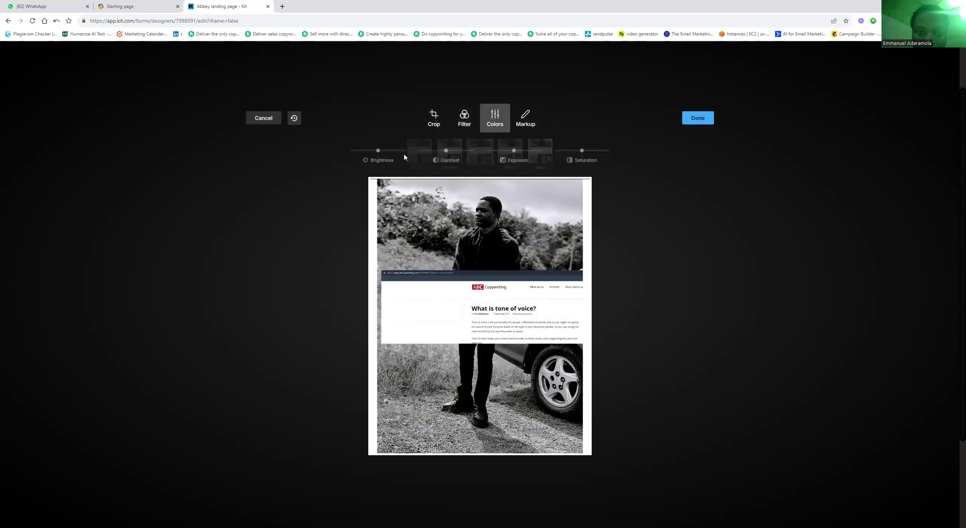
{"action": "left_click_drag", "start_coordinate": [378, 151], "coordinate": [414, 154]}
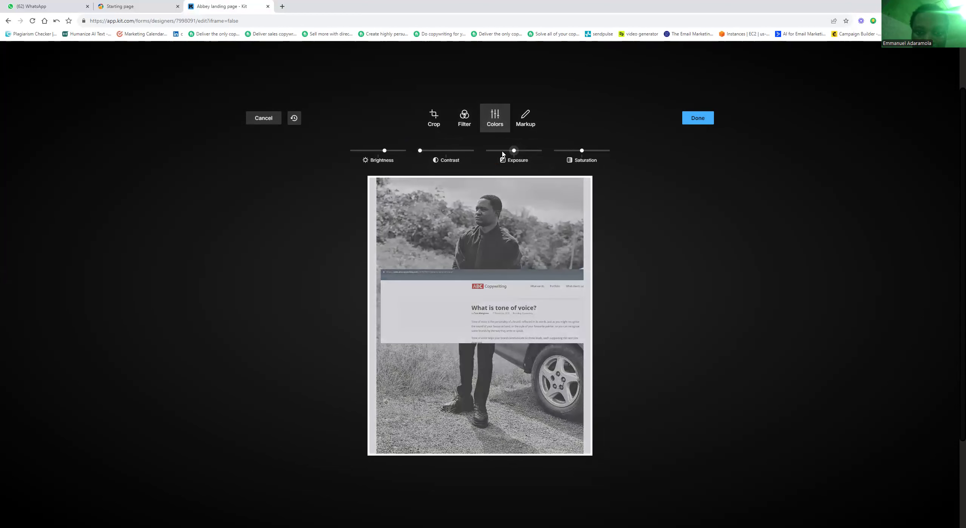
{"action": "left_click_drag", "start_coordinate": [510, 154], "coordinate": [534, 150]}
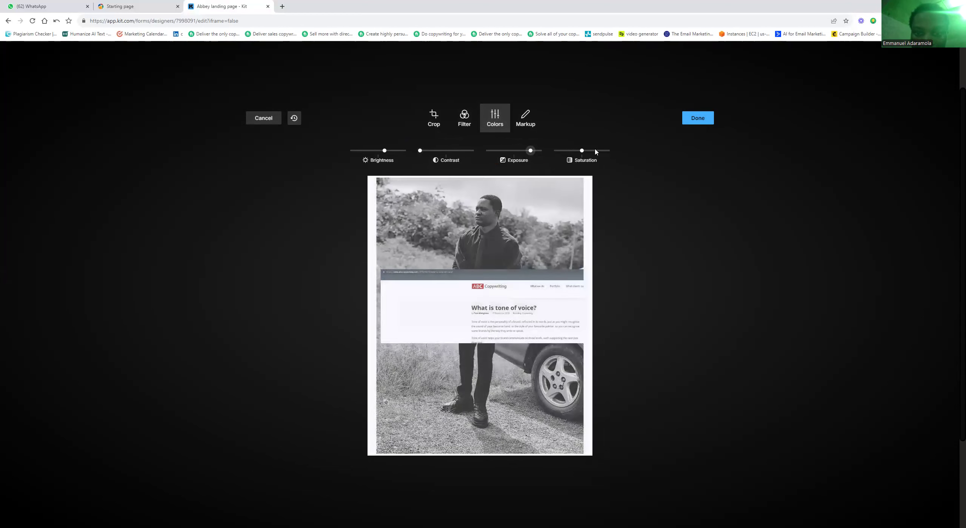
{"action": "mouse_move", "coordinate": [597, 150]}
{"action": "left_mouse_down"}
{"action": "mouse_move", "coordinate": [571, 152]}
{"action": "mouse_move", "coordinate": [613, 145]}
{"action": "left_mouse_up"}
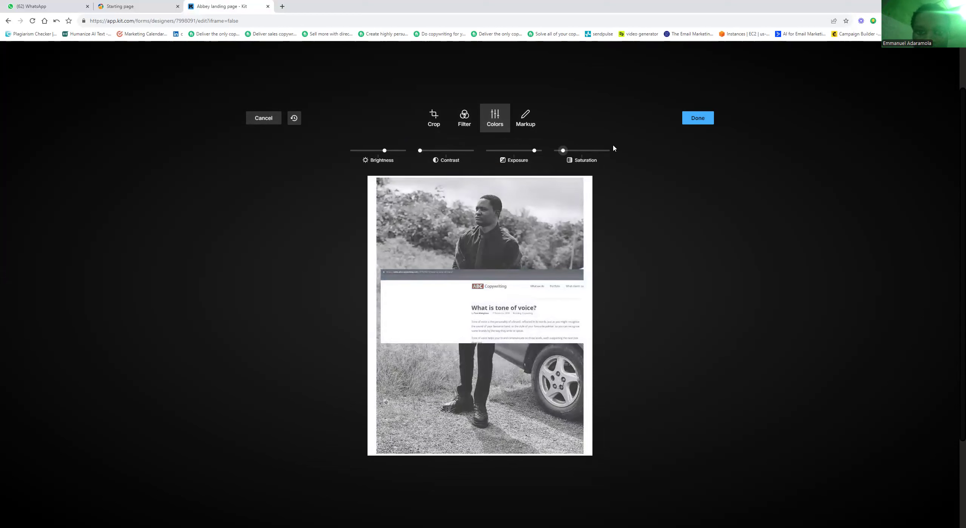
Try freehand, arrow and text markup on the photo, and discard all of the image edits
{"action": "left_click", "coordinate": [527, 116]}
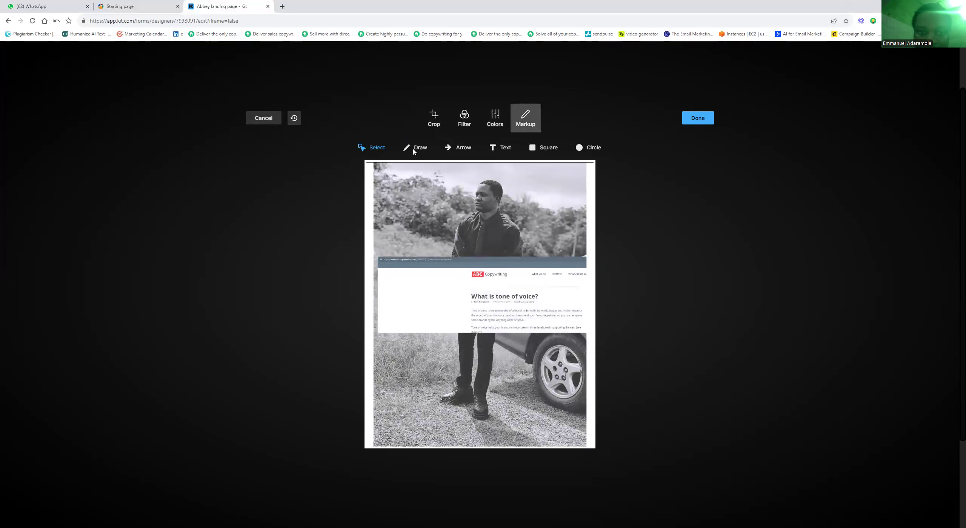
{"action": "mouse_move", "coordinate": [414, 203]}
{"action": "left_mouse_down"}
{"action": "mouse_move", "coordinate": [466, 204]}
{"action": "mouse_move", "coordinate": [517, 251]}
{"action": "left_mouse_up"}
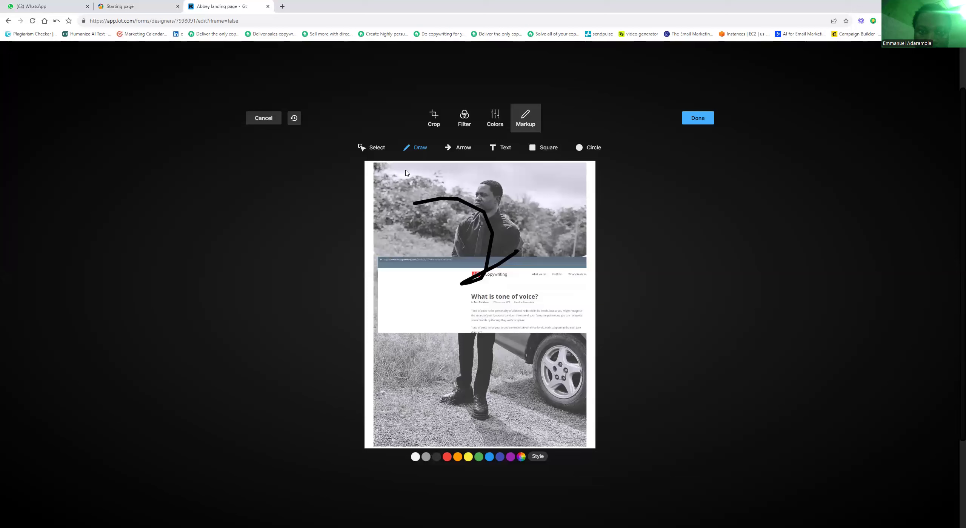
{"action": "left_click", "coordinate": [463, 150]}
{"action": "left_click_drag", "start_coordinate": [527, 345], "coordinate": [465, 201]}
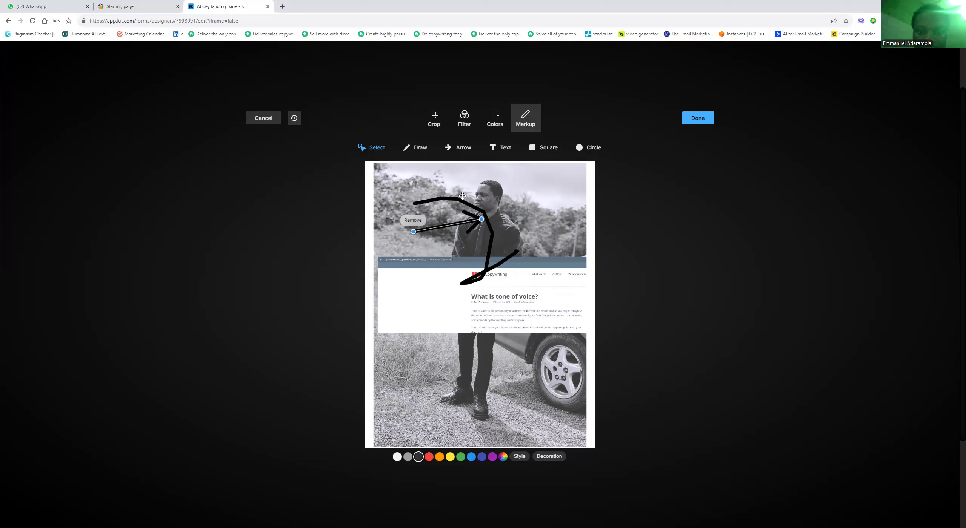
{"action": "left_click", "coordinate": [500, 148]}
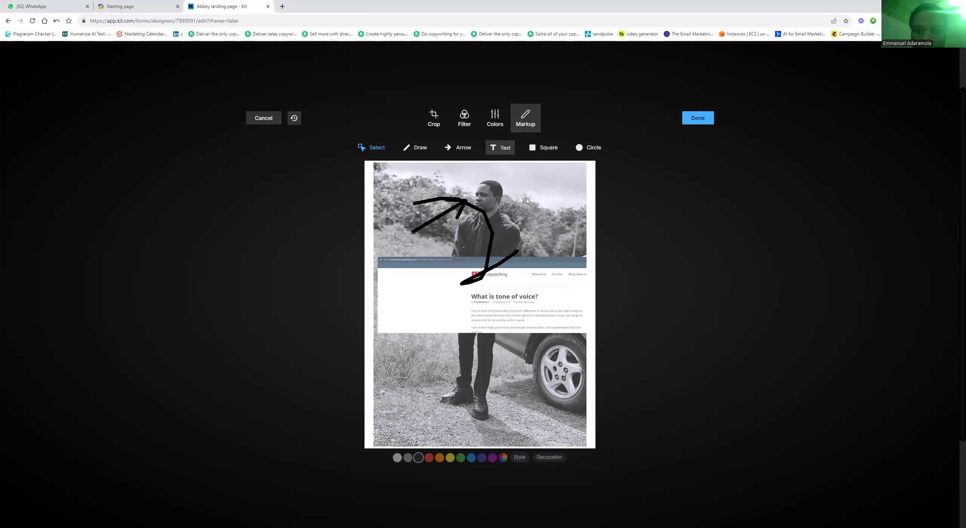
{"action": "left_click", "coordinate": [537, 147]}
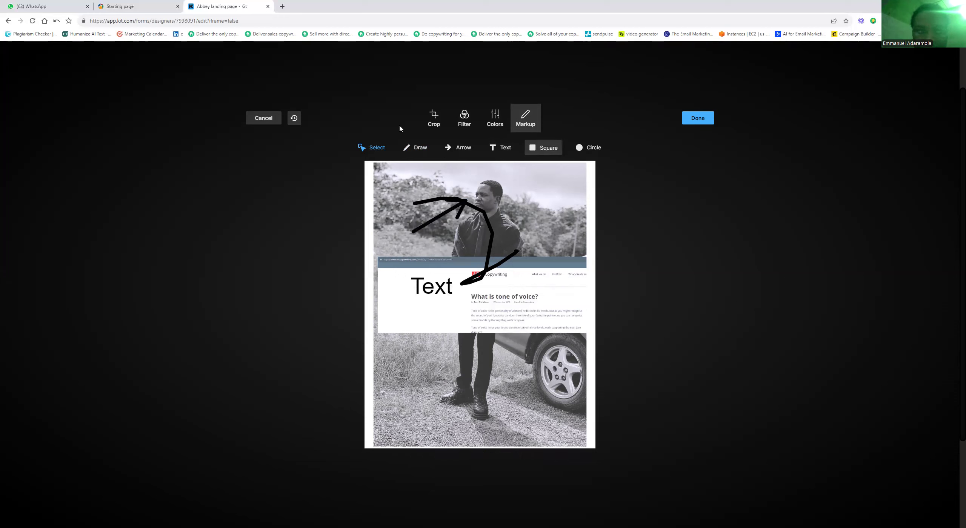
{"action": "left_click", "coordinate": [263, 119]}
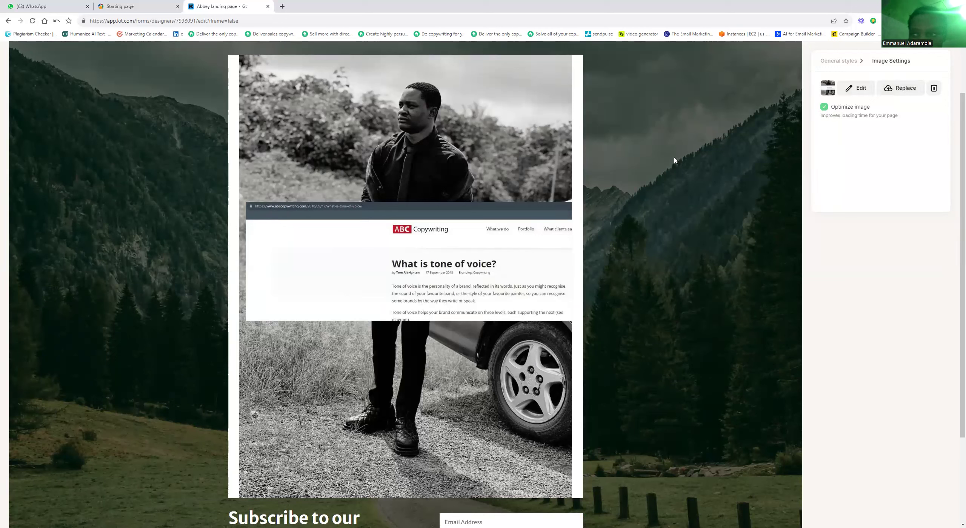
Set the landing page's headings font to Domine in the general styles
{"action": "left_click", "coordinate": [857, 88]}
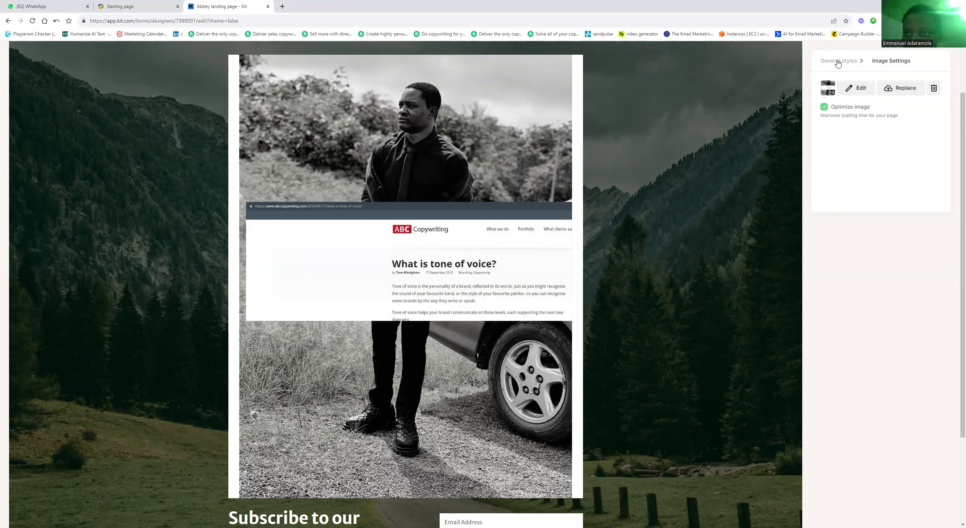
{"action": "left_click", "coordinate": [893, 155]}
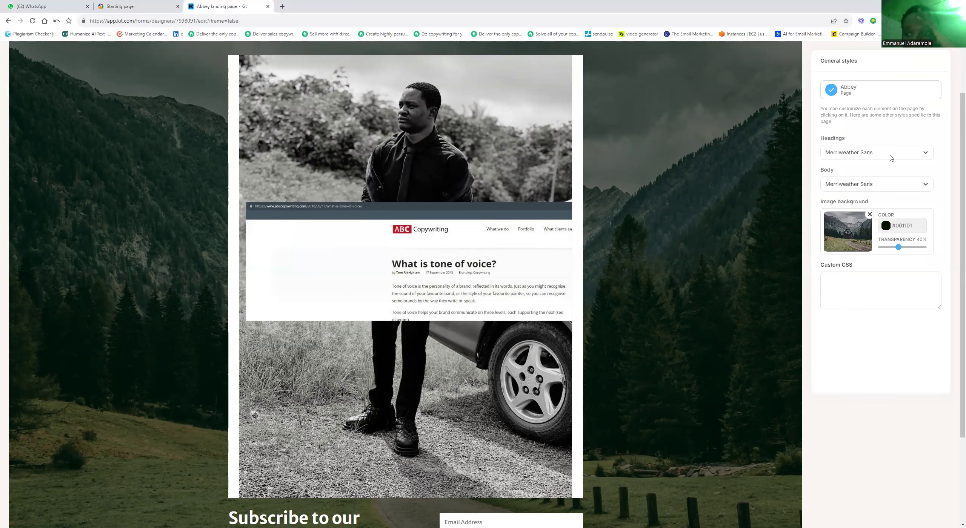
{"action": "left_click", "coordinate": [872, 153]}
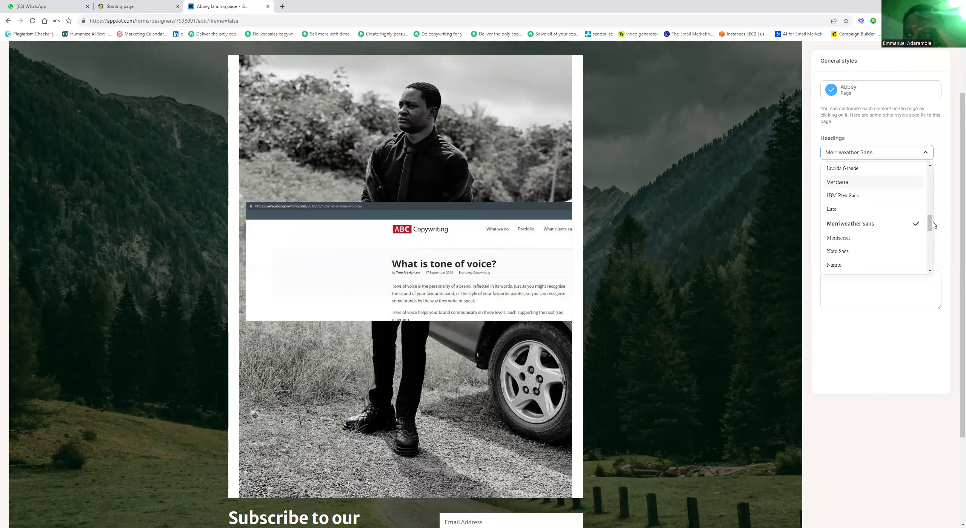
{"action": "scroll", "coordinate": [859, 173], "scroll_direction": "up", "scroll_amount": 5}
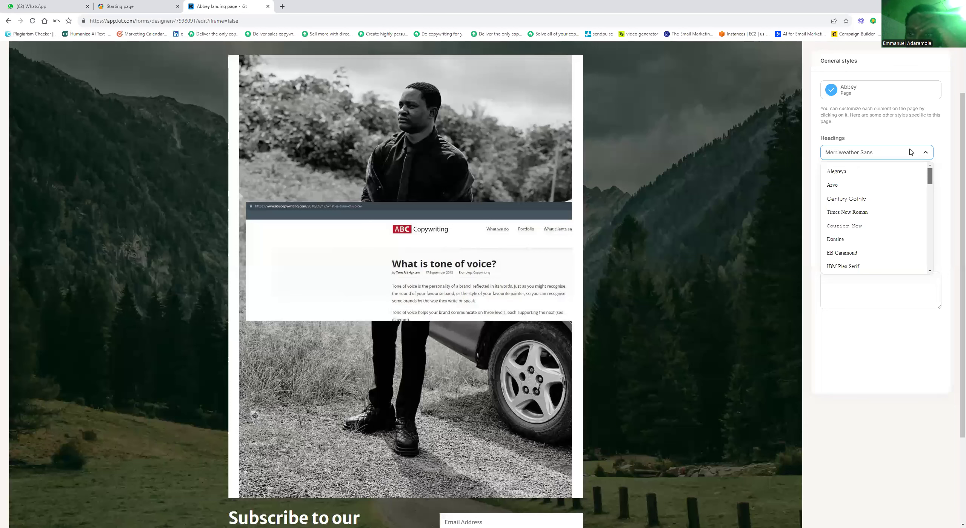
{"action": "left_click", "coordinate": [902, 172]}
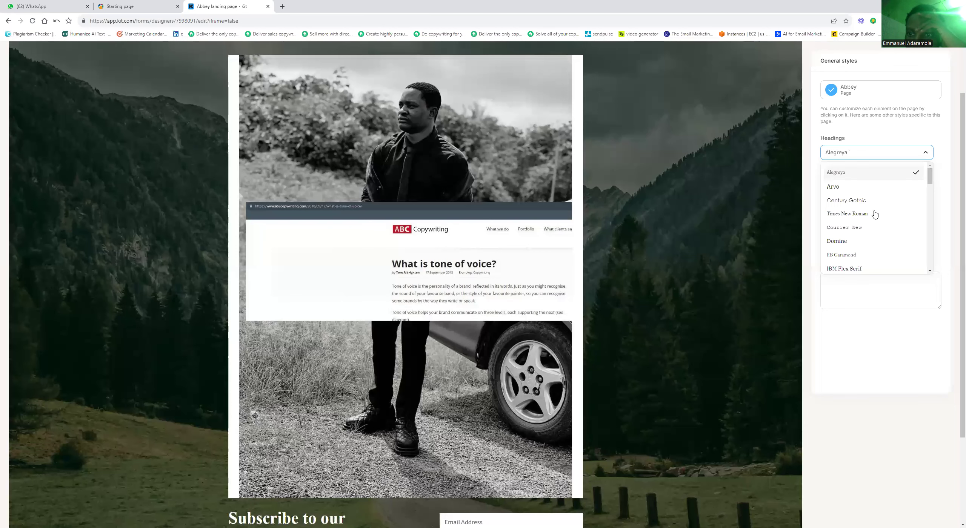
{"action": "left_click", "coordinate": [859, 242]}
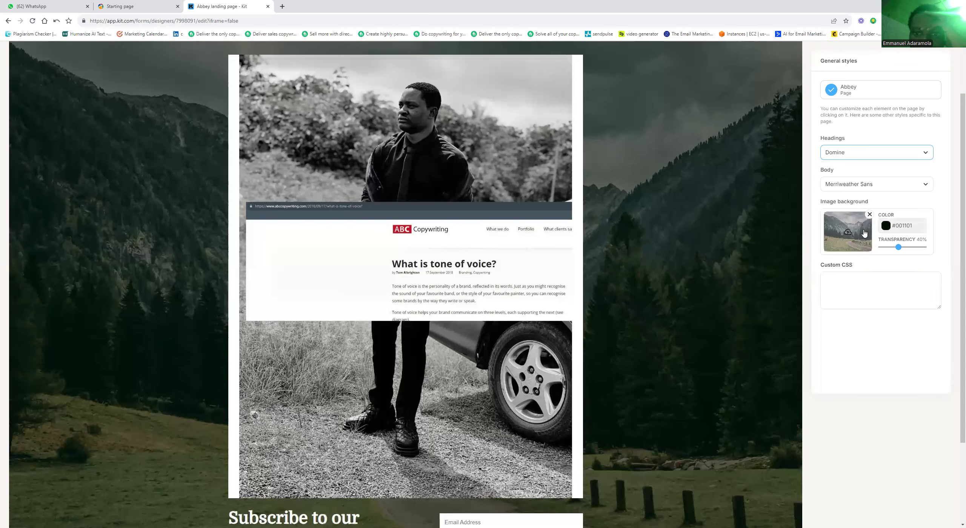
Set the body font to IBM Plex Sans and the background image transparency to 75%
{"action": "left_click", "coordinate": [894, 184]}
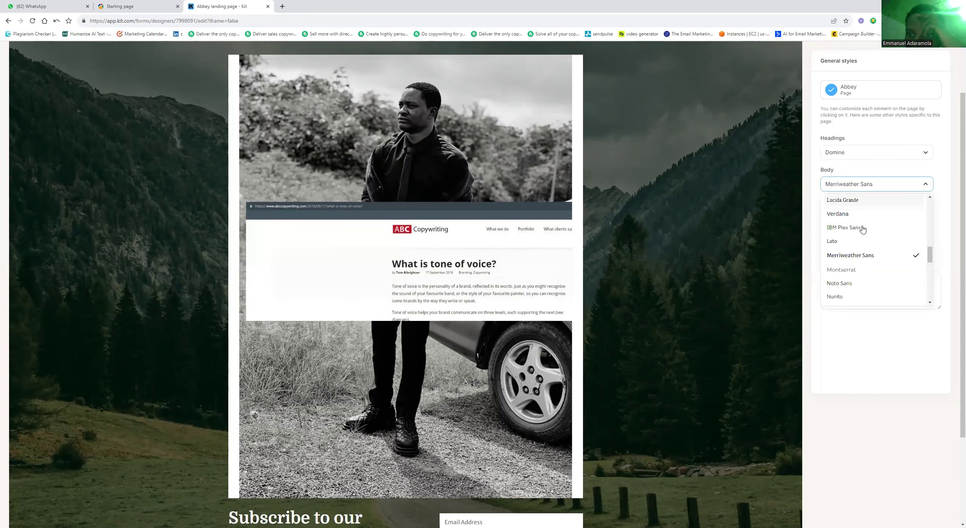
{"action": "left_click", "coordinate": [862, 230]}
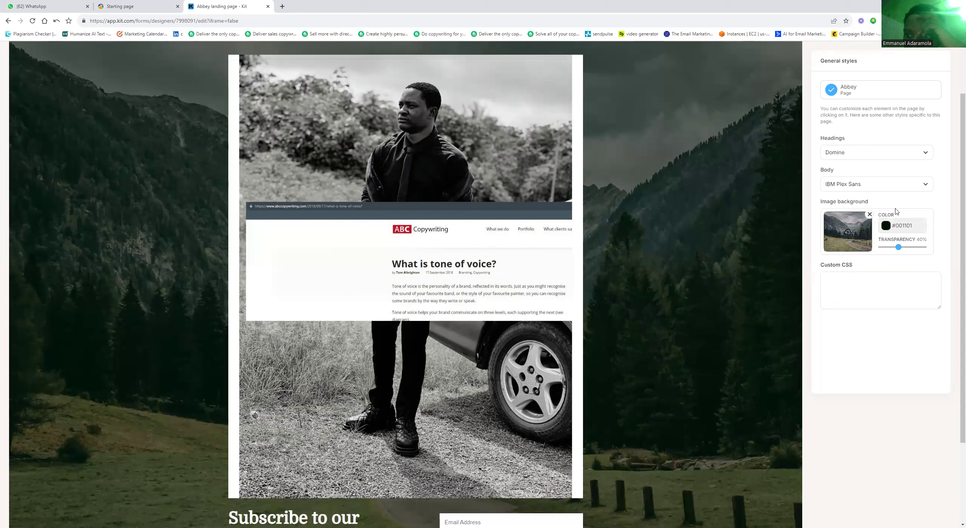
{"action": "mouse_move", "coordinate": [900, 249]}
{"action": "left_mouse_down"}
{"action": "mouse_move", "coordinate": [922, 248]}
{"action": "mouse_move", "coordinate": [886, 248]}
{"action": "left_mouse_up"}
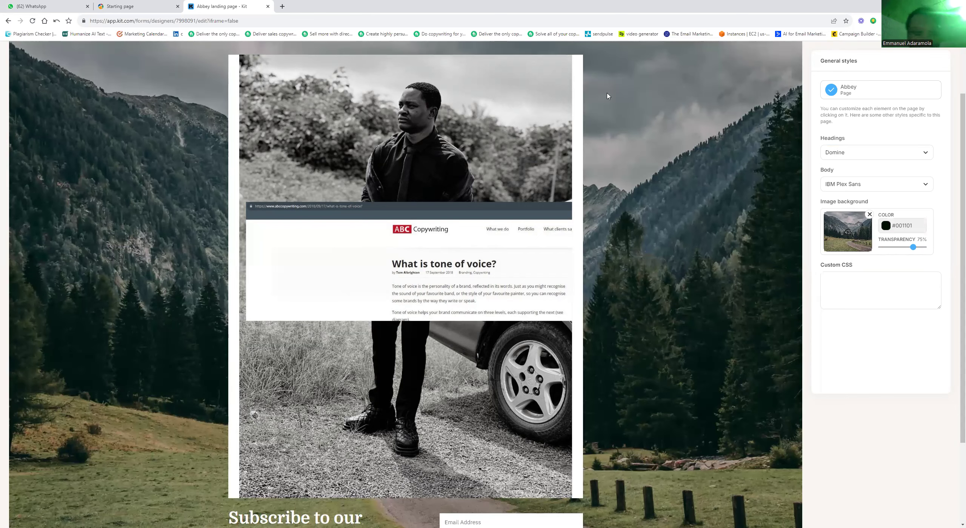
Set the "Subscribe to our newsletter" heading's font color to #2D2424 and its font weight to Normal
{"action": "scroll", "coordinate": [480, 190], "scroll_direction": "down", "scroll_amount": 3}
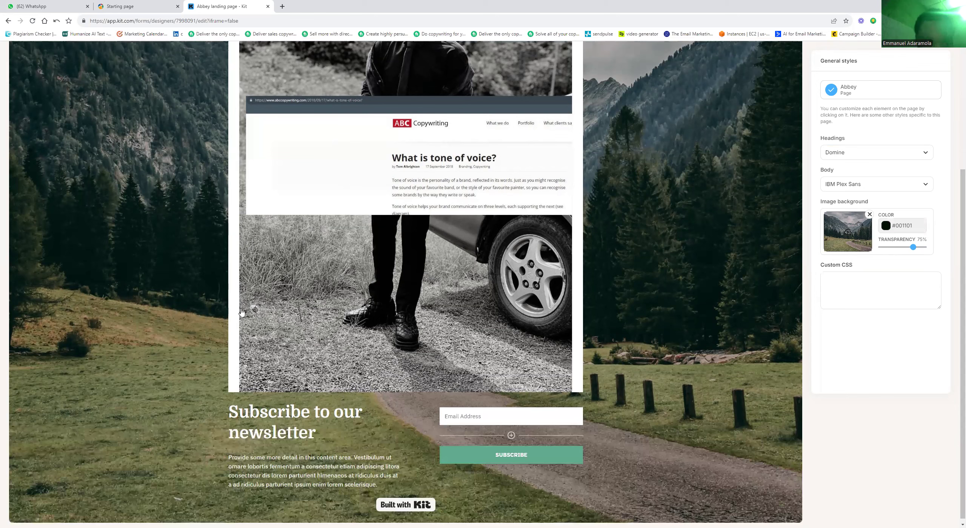
{"action": "left_click", "coordinate": [248, 406]}
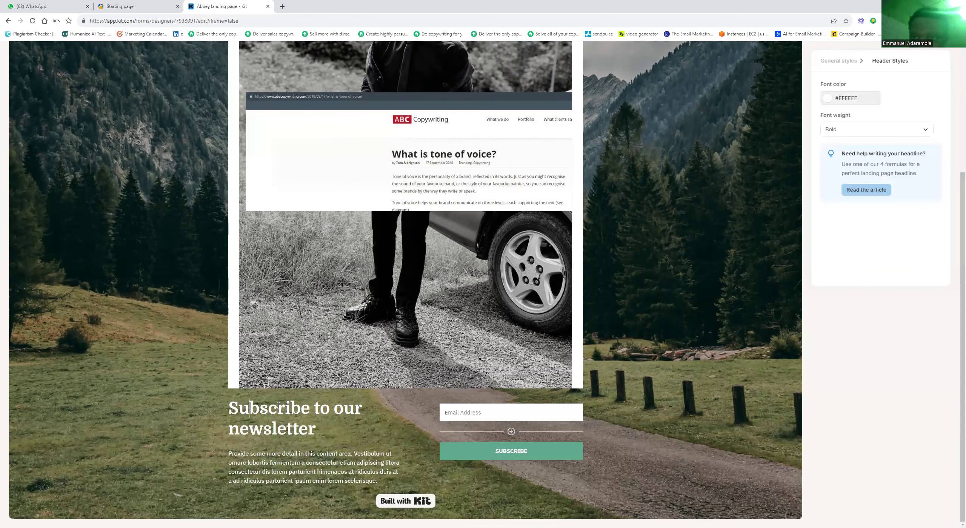
{"action": "triple_click", "coordinate": [279, 406]}
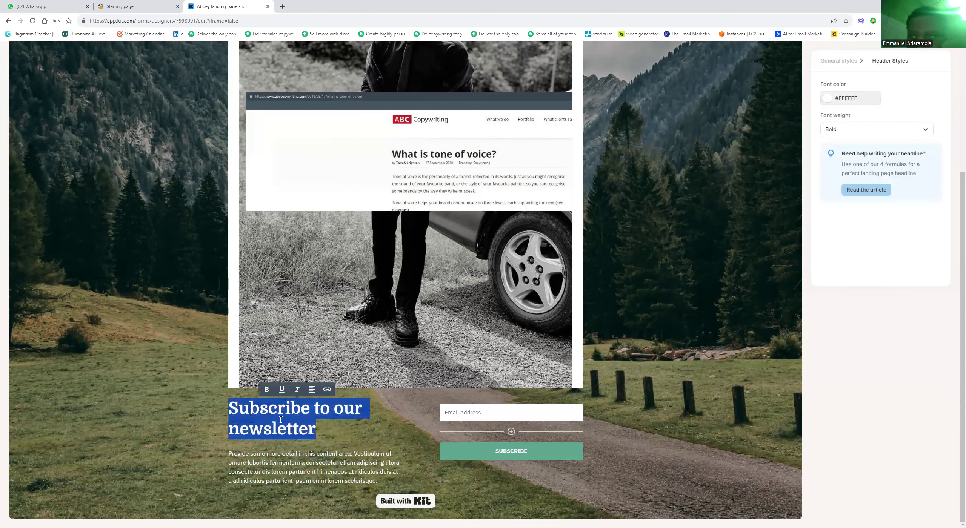
{"action": "left_click", "coordinate": [281, 419]}
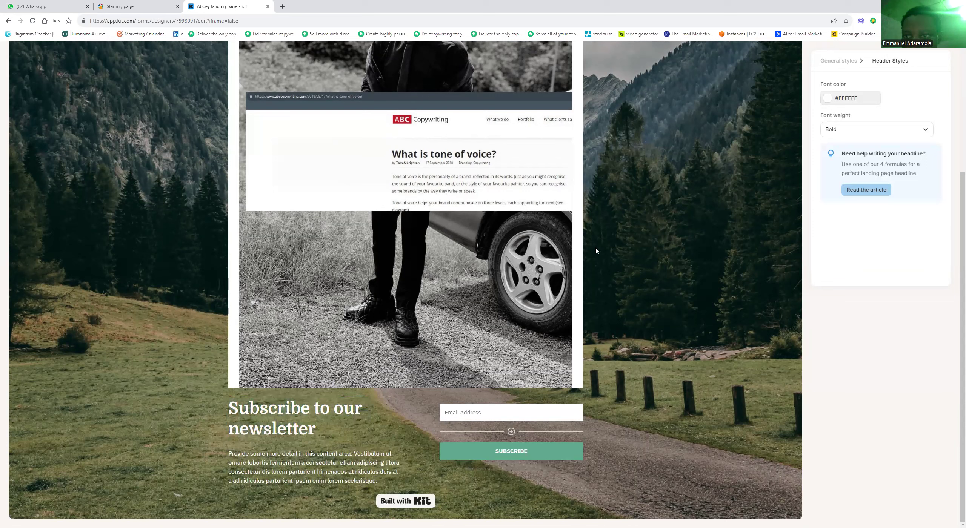
{"action": "triple_click", "coordinate": [281, 405]}
{"action": "left_click", "coordinate": [829, 100]}
{"action": "left_click_drag", "start_coordinate": [850, 120], "coordinate": [856, 147]}
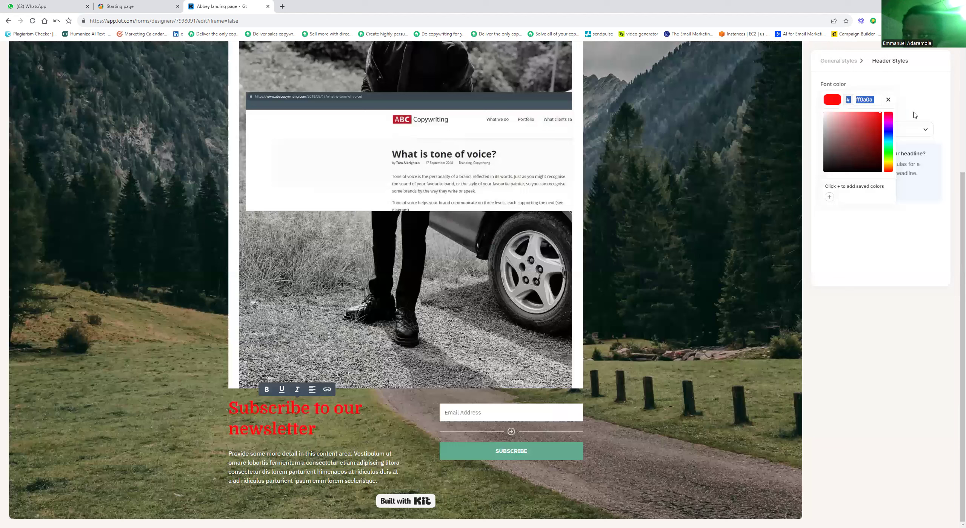
{"action": "left_click", "coordinate": [913, 130]}
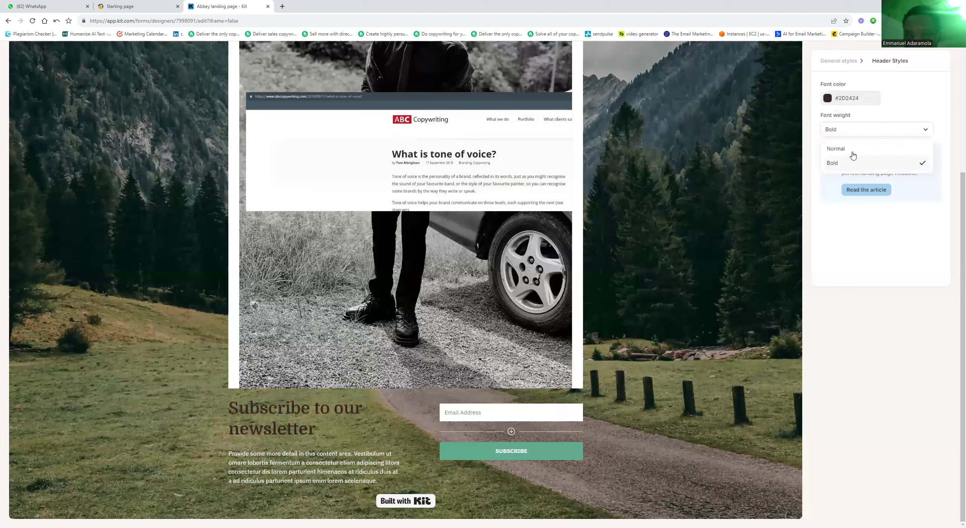
{"action": "left_click", "coordinate": [836, 149]}
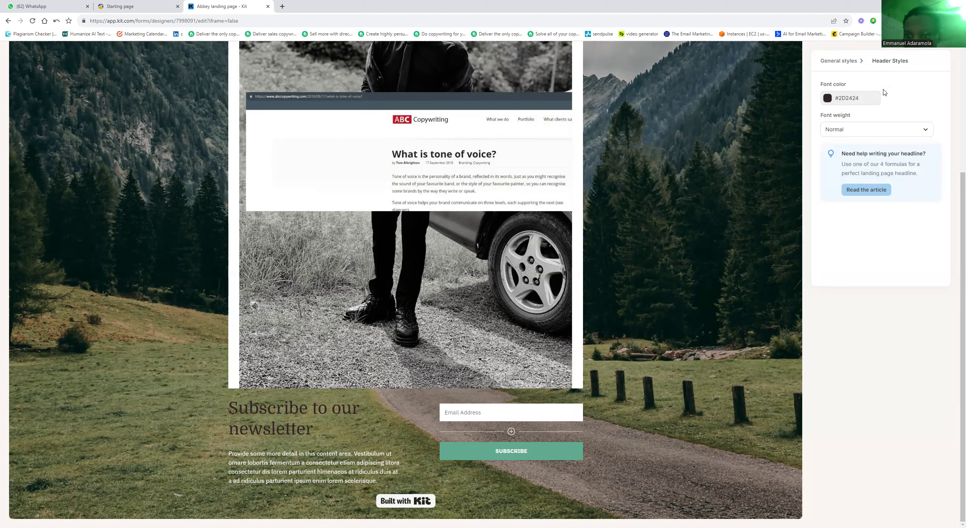
Link the word "newsletter" in the "Subscribe to our newsletter" heading to the URL "http."
{"action": "left_click", "coordinate": [840, 62]}
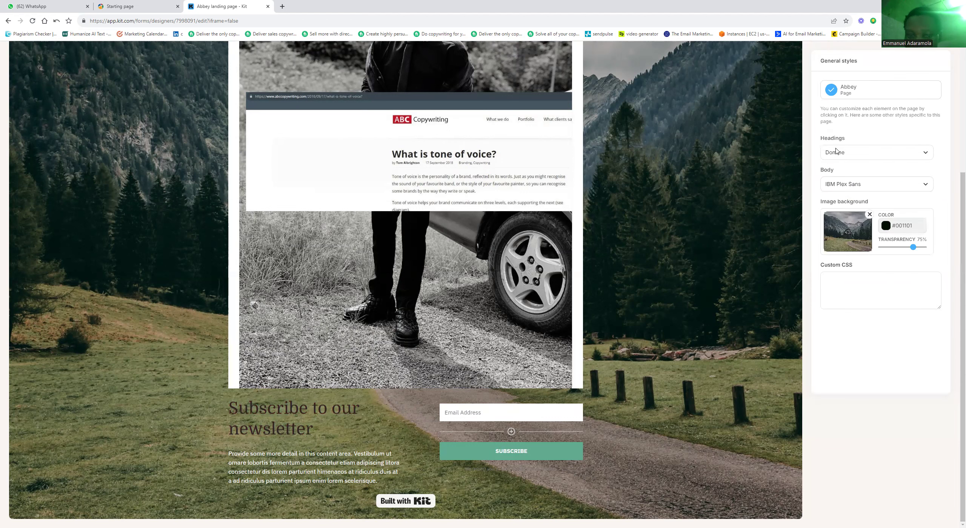
{"action": "left_click", "coordinate": [266, 420]}
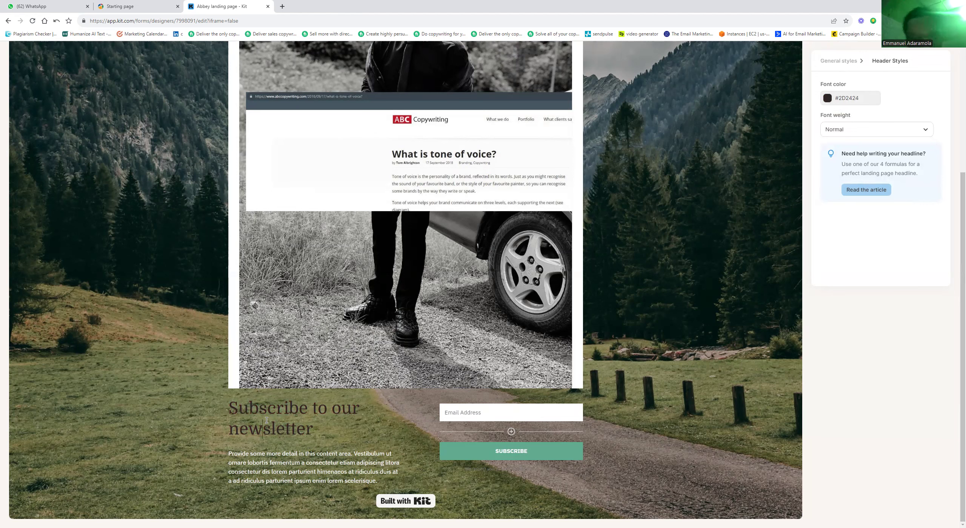
{"action": "double_click", "coordinate": [266, 420]}
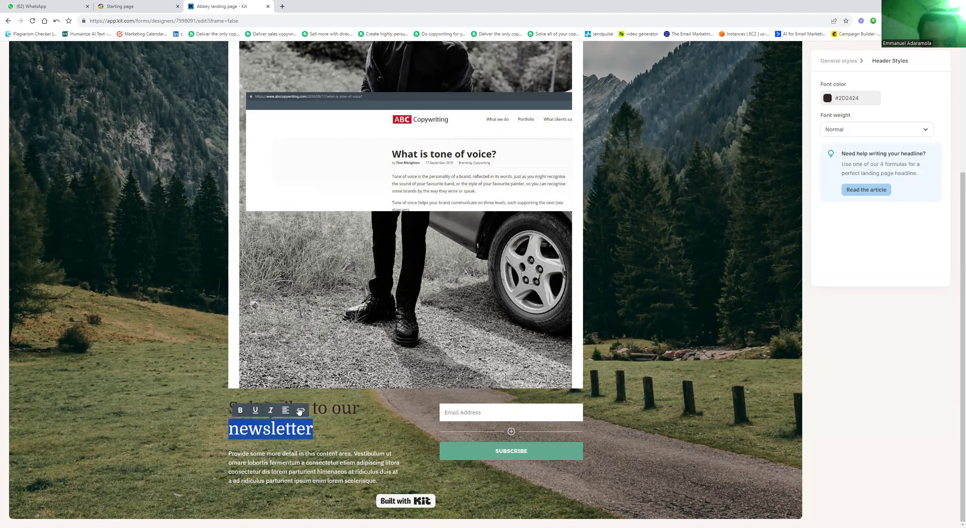
{"action": "left_click", "coordinate": [300, 410]}
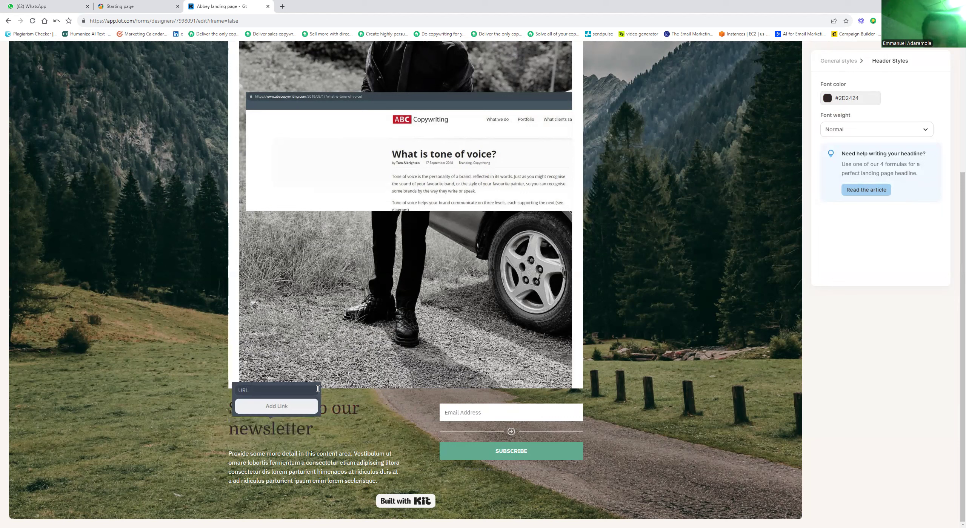
{"action": "double_click", "coordinate": [283, 428]}
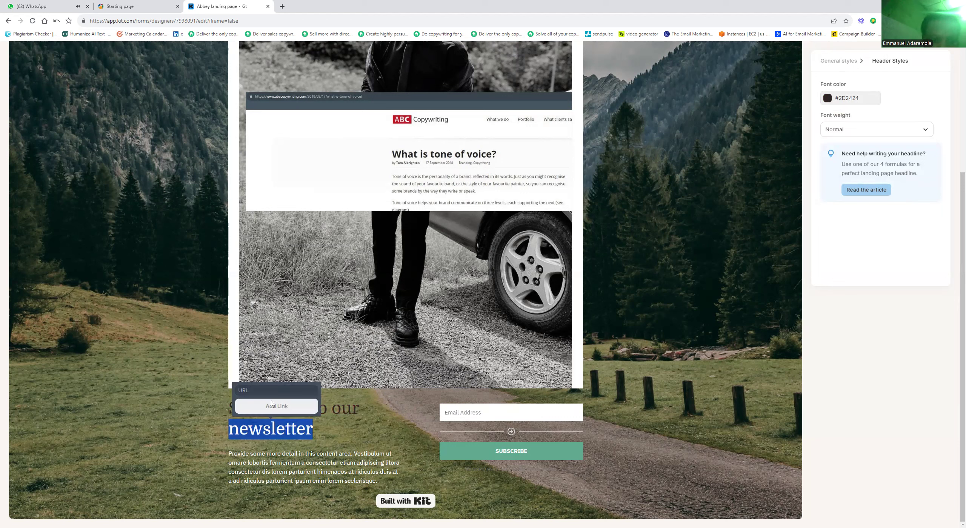
{"action": "left_click", "coordinate": [403, 409]}
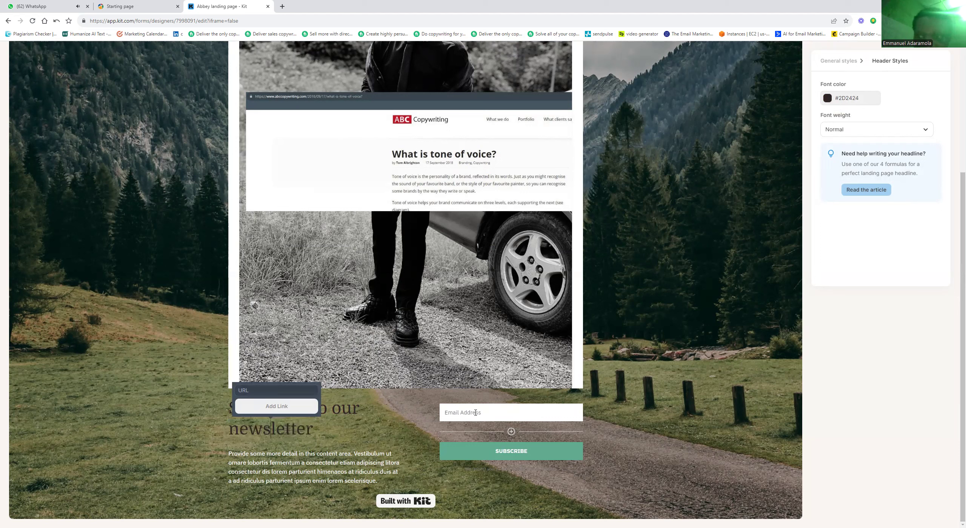
{"action": "left_click", "coordinate": [491, 413]}
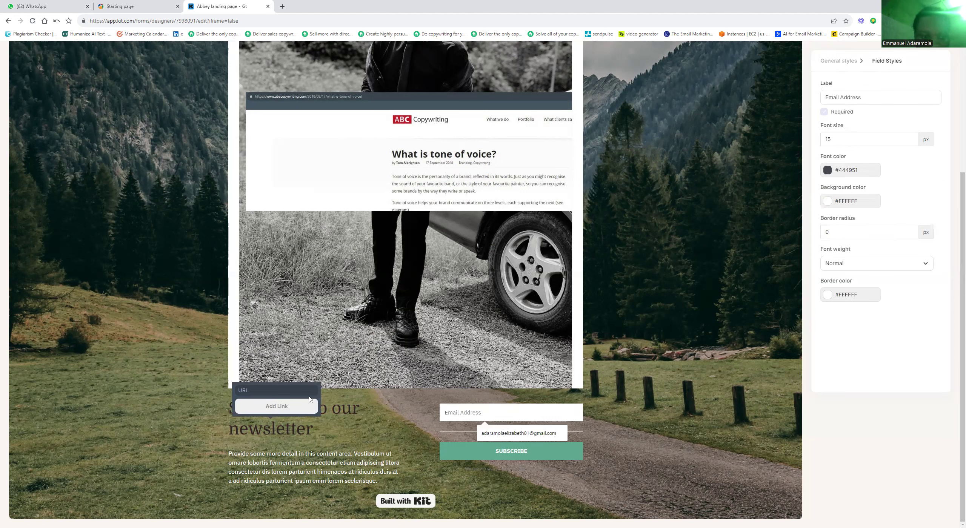
{"action": "left_click", "coordinate": [265, 407]}
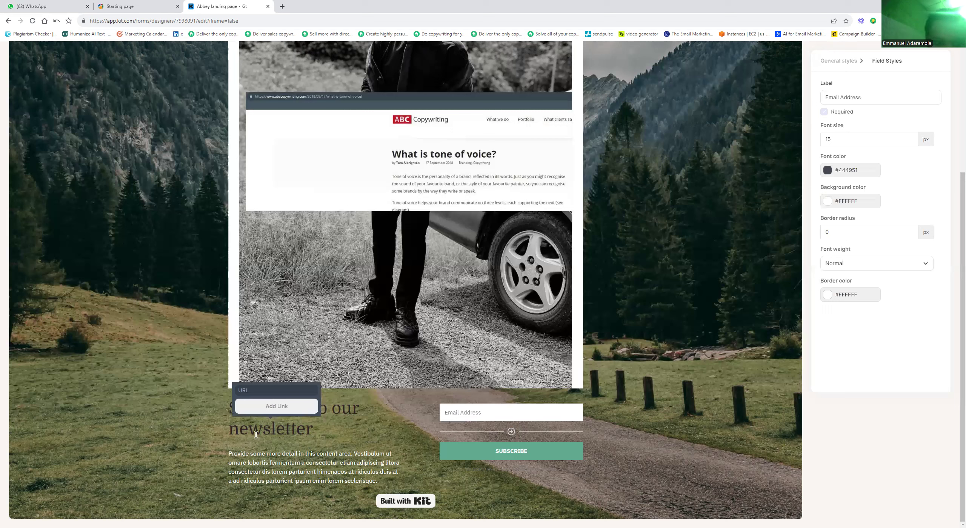
{"action": "left_click", "coordinate": [288, 406]}
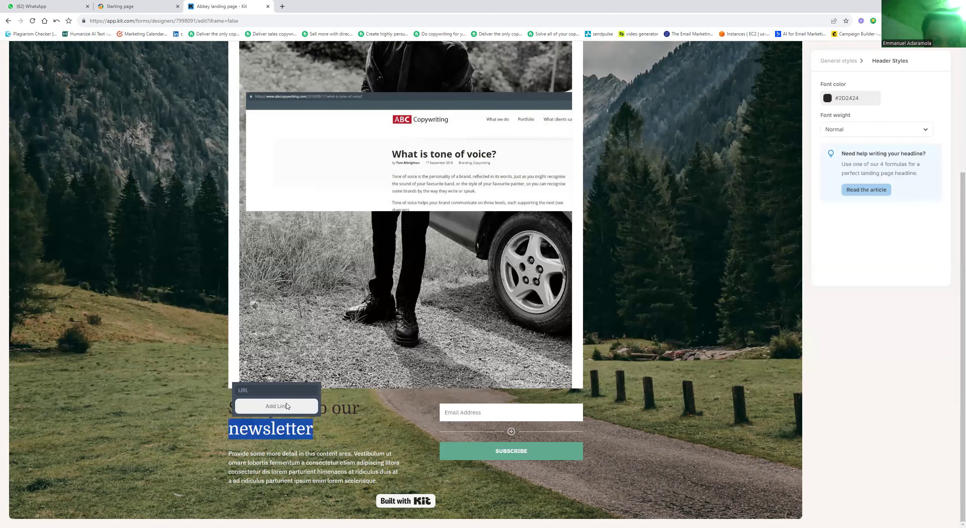
{"action": "left_click", "coordinate": [255, 391]}
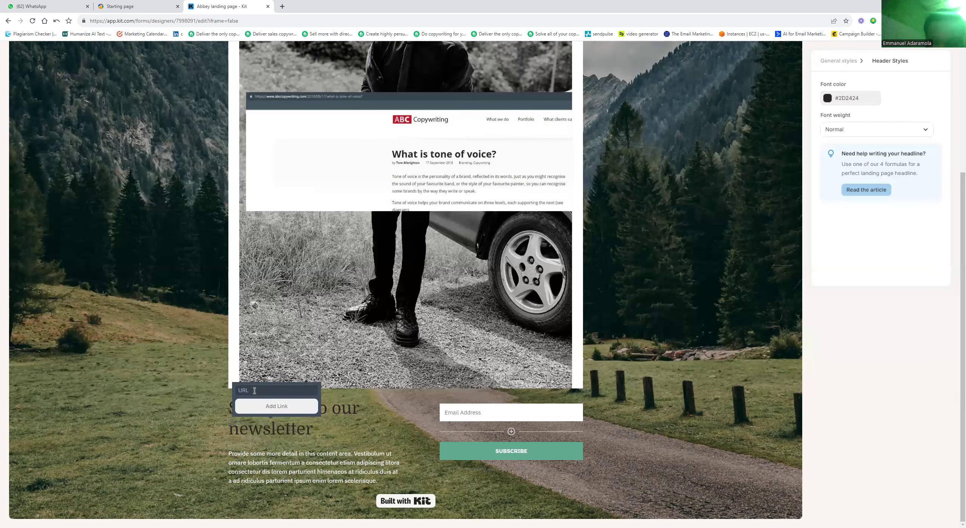
{"action": "type", "text": "http."}
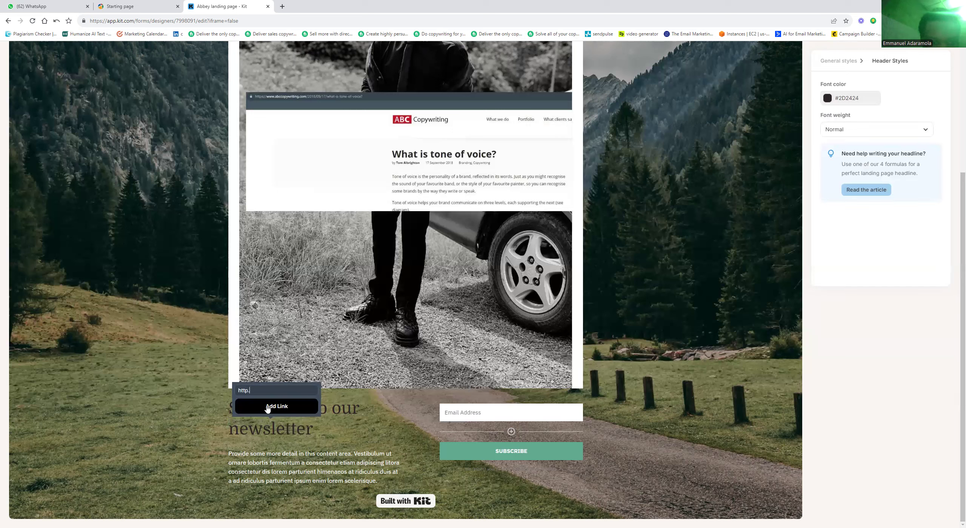
{"action": "left_click", "coordinate": [267, 407]}
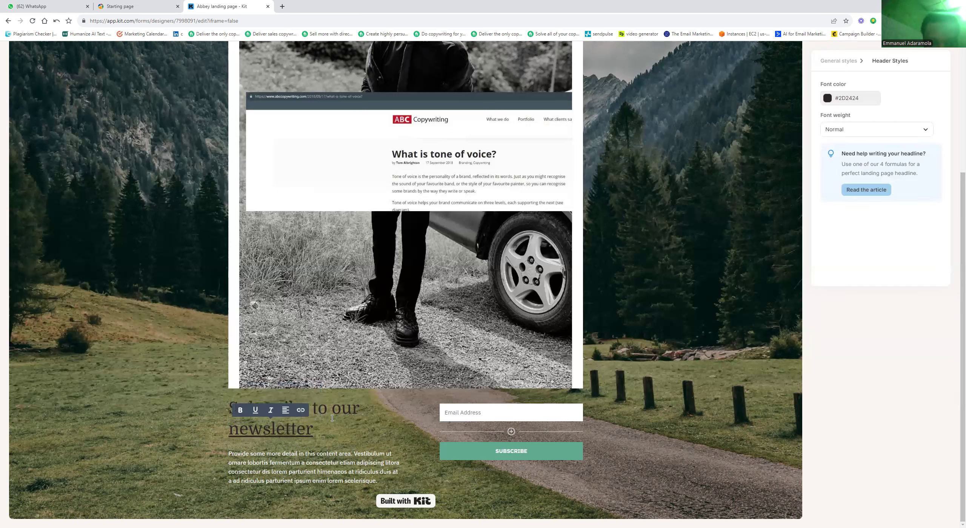
Set the Email Address field's font color to the teal shade #256D7D
{"action": "left_click", "coordinate": [477, 412]}
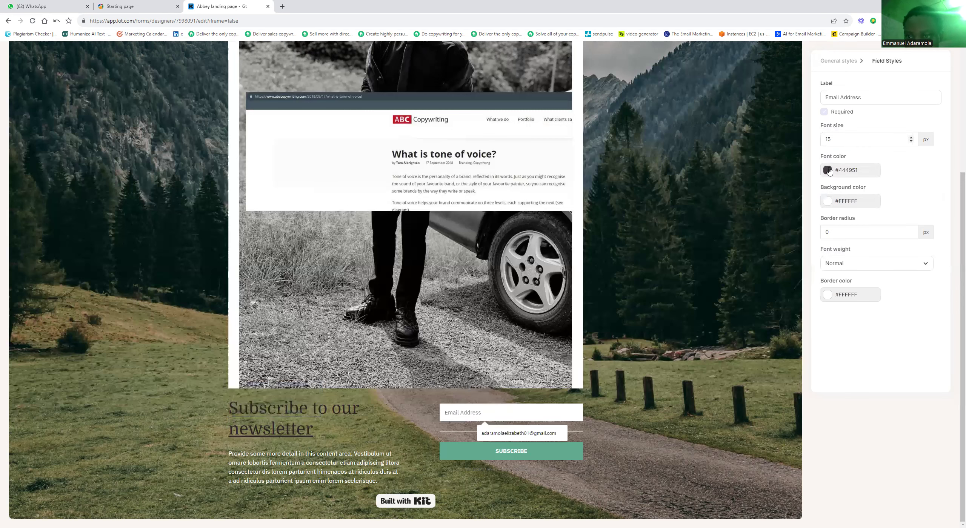
{"action": "left_click", "coordinate": [828, 170]}
{"action": "left_click_drag", "start_coordinate": [833, 238], "coordinate": [833, 242]}
{"action": "left_click_drag", "start_coordinate": [891, 210], "coordinate": [857, 192]}
{"action": "left_click", "coordinate": [854, 201]}
{"action": "left_click_drag", "start_coordinate": [849, 238], "coordinate": [872, 211]}
{"action": "left_click", "coordinate": [865, 207]}
{"action": "left_click", "coordinate": [872, 212]}
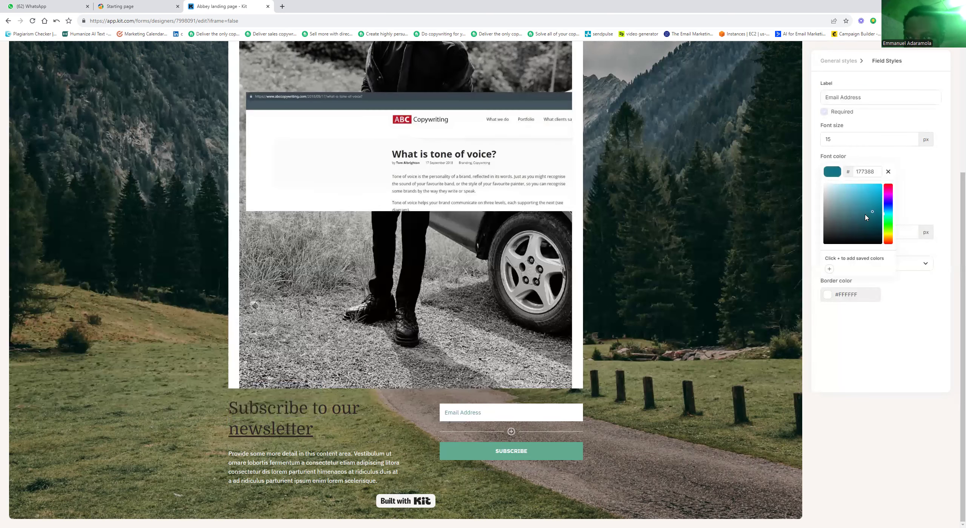
Try "I want this access no" as the email field's label, and restore the label "Email Address"
{"action": "triple_click", "coordinate": [858, 98]}
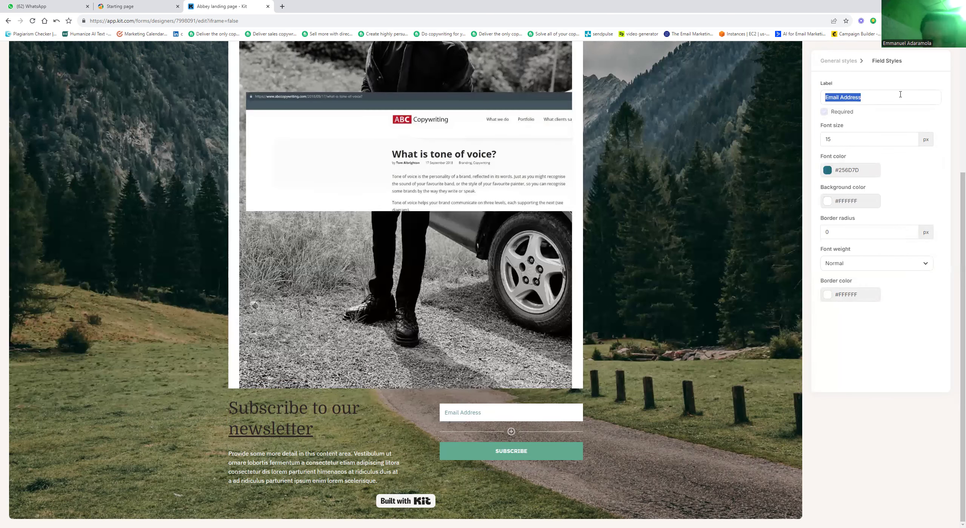
{"action": "type", "text": "Sign"}
{"action": "key", "text": "BackSpace"}
{"action": "key", "text": "BackSpace"}
{"action": "key", "text": "BackSpace"}
{"action": "key", "text": "BackSpace"}
{"action": "type", "text": "I want this"}
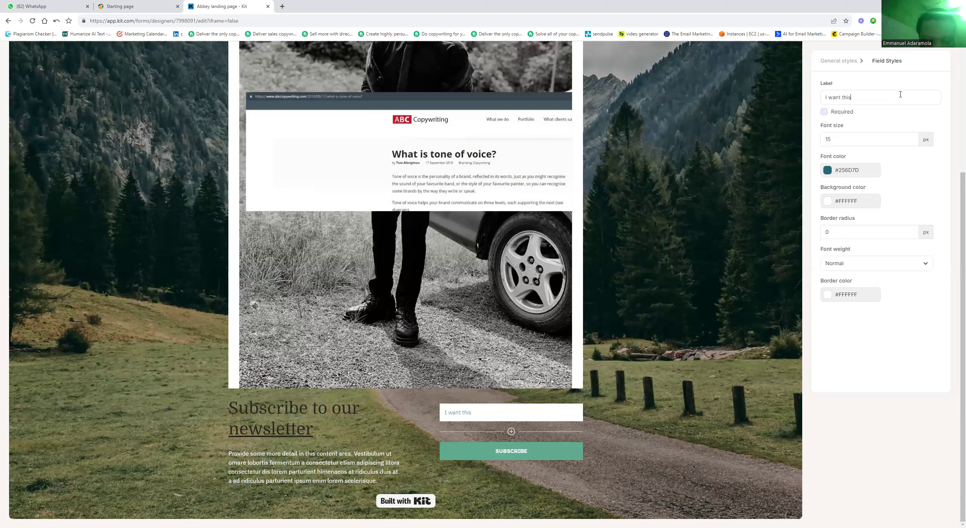
{"action": "type", "text": " access no"}
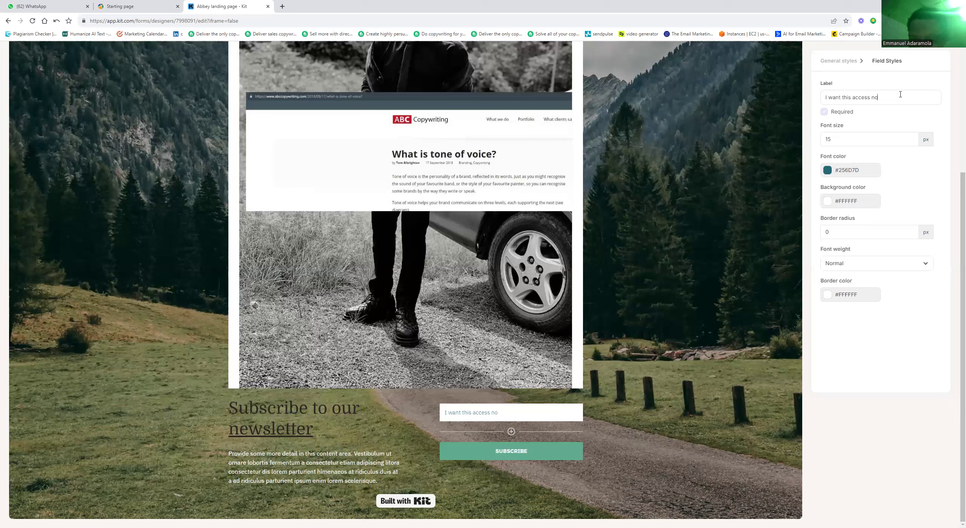
{"action": "key", "text": "ctrl+a"}
{"action": "key", "text": "BackSpace"}
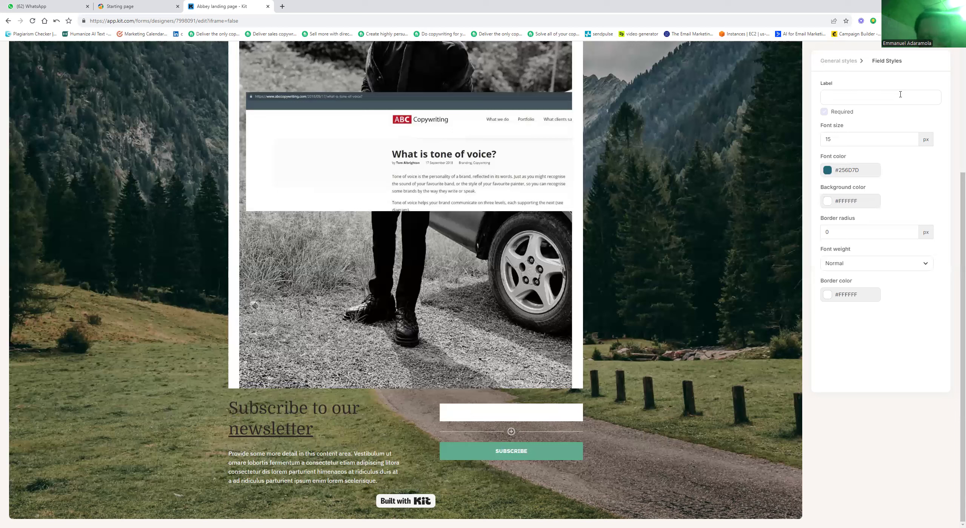
{"action": "type", "text": "Email Address"}
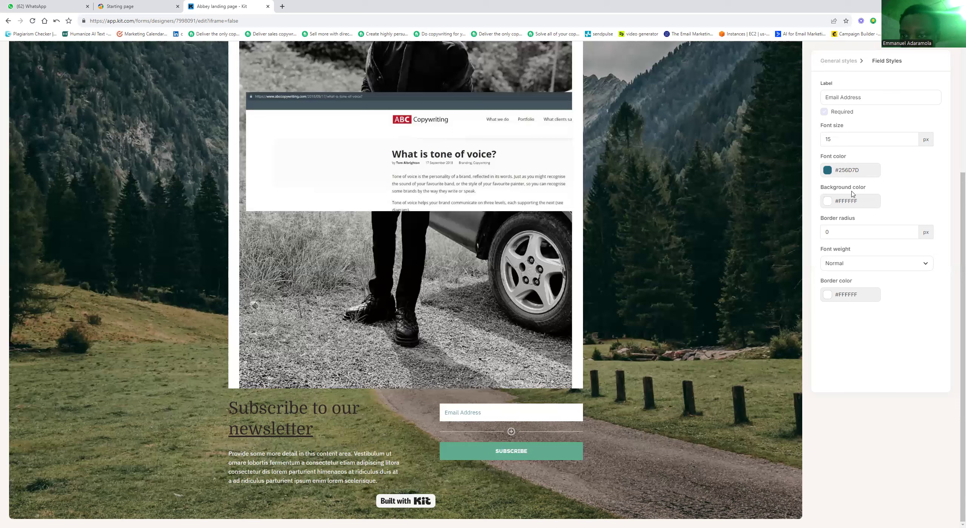
Add a form field below Email Address, save it as a new custom field "Last Name", and make it required
{"action": "left_click", "coordinate": [509, 431]}
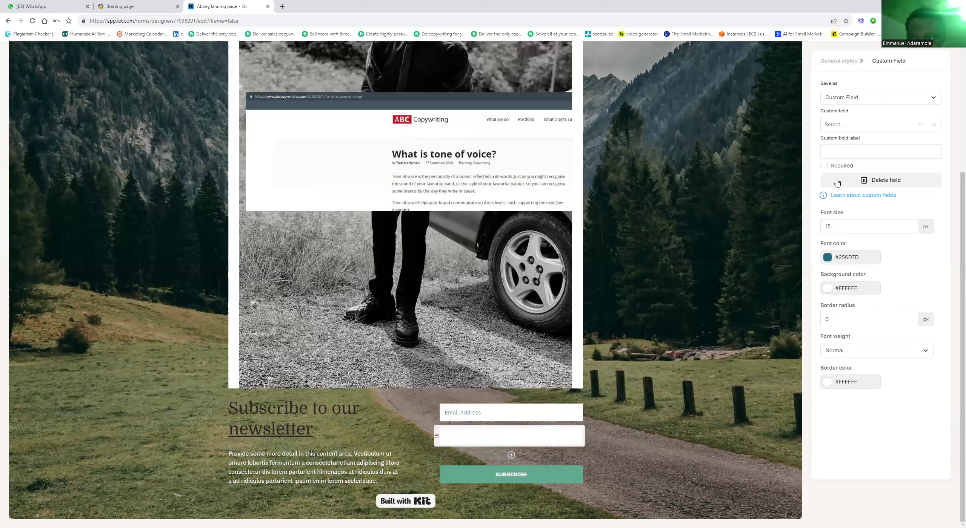
{"action": "left_click", "coordinate": [842, 129]}
{"action": "type", "text": "hhhh"}
{"action": "key", "text": "BackSpace"}
{"action": "key", "text": "BackSpace"}
{"action": "key", "text": "BackSpace"}
{"action": "key", "text": "BackSpace"}
{"action": "type", "text": "Last b"}
{"action": "key", "text": "BackSpace"}
{"action": "type", "text": "Name"}
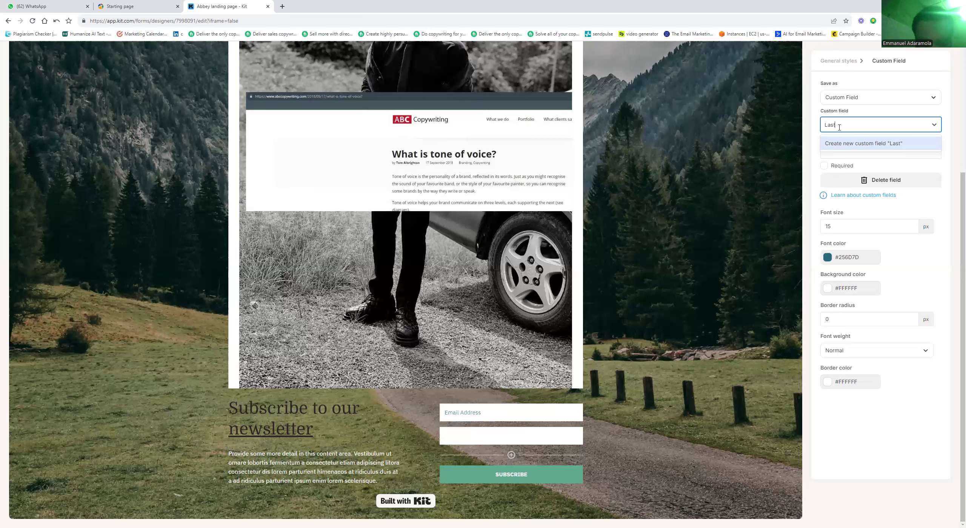
{"action": "left_click", "coordinate": [888, 142]}
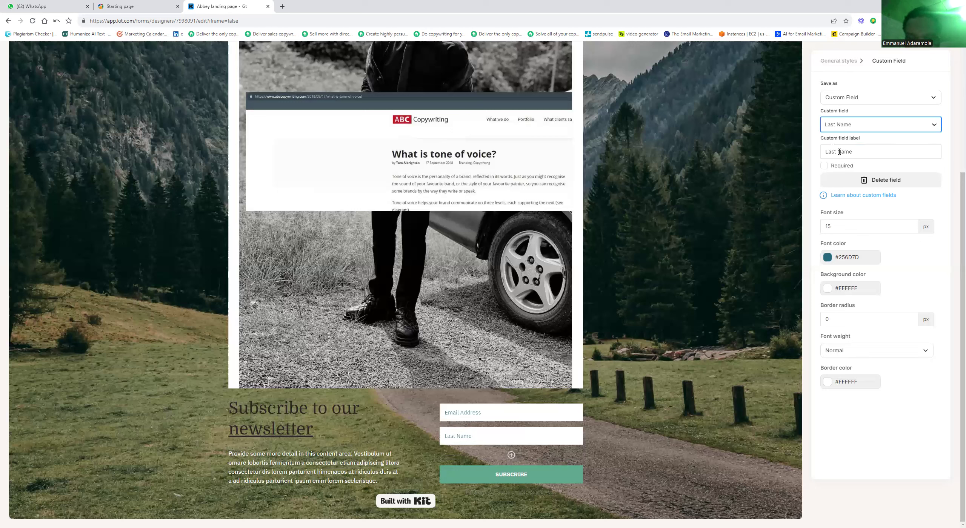
{"action": "left_click", "coordinate": [825, 166]}
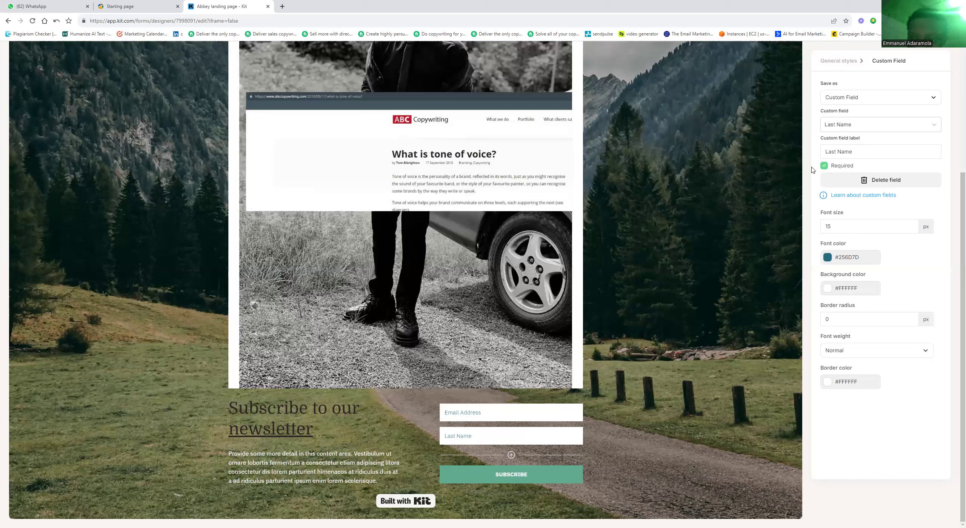
Set the form fields' font size to 22 px
{"action": "left_click", "coordinate": [858, 224]}
{"action": "double_click", "coordinate": [876, 224]}
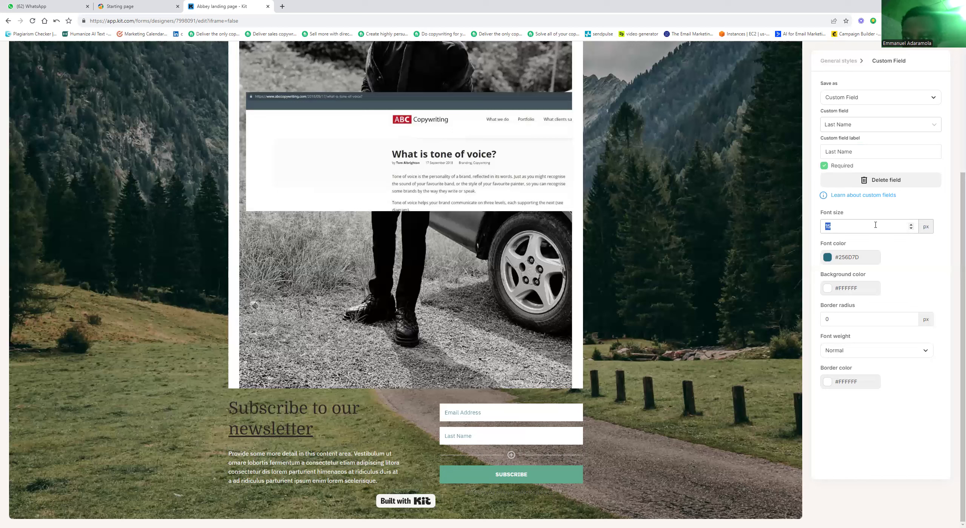
{"action": "type", "text": "17"}
{"action": "left_click", "coordinate": [911, 226]}
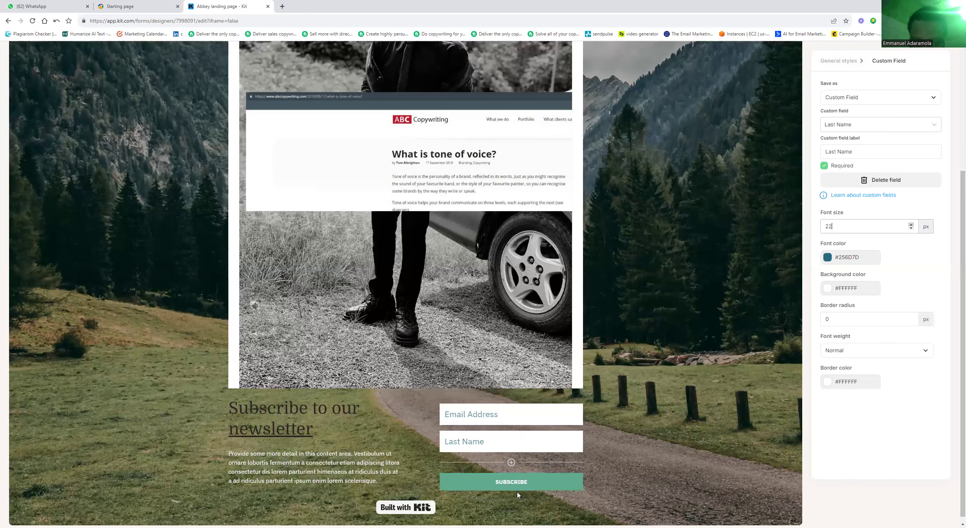
Set the Subscribe button's background color to #000000 and its font color to #DF1C1C
{"action": "left_click", "coordinate": [514, 483]}
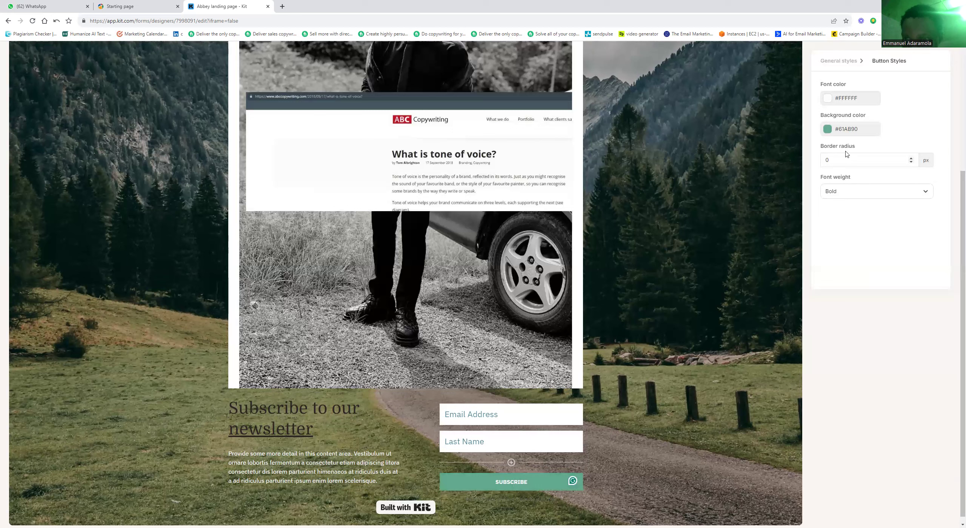
{"action": "left_click", "coordinate": [849, 129]}
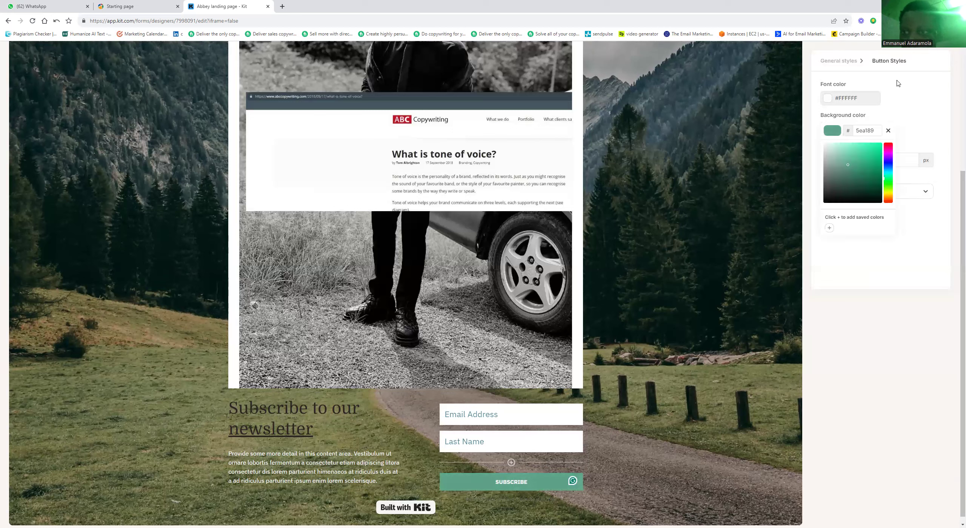
{"action": "left_click", "coordinate": [836, 99]}
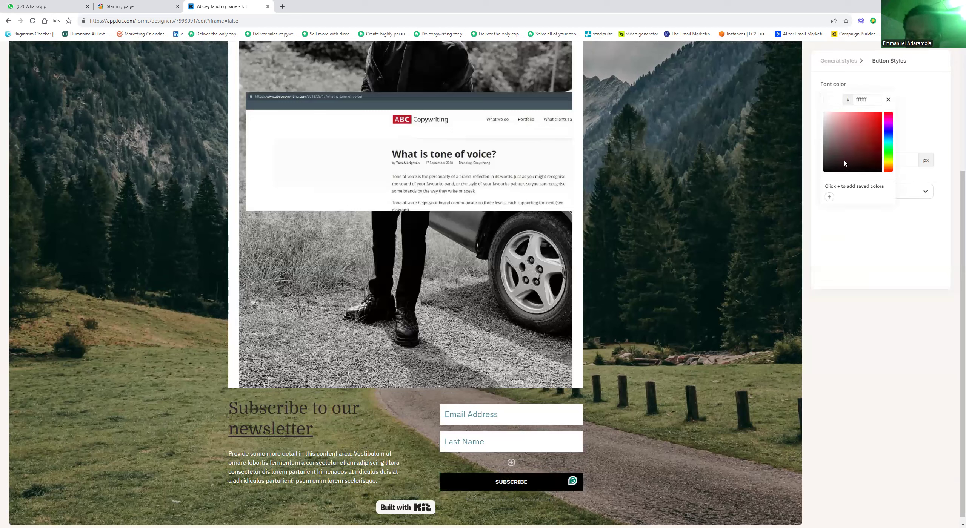
{"action": "left_click_drag", "start_coordinate": [833, 185], "coordinate": [855, 150]}
{"action": "left_click", "coordinate": [865, 133]}
{"action": "left_click", "coordinate": [875, 119]}
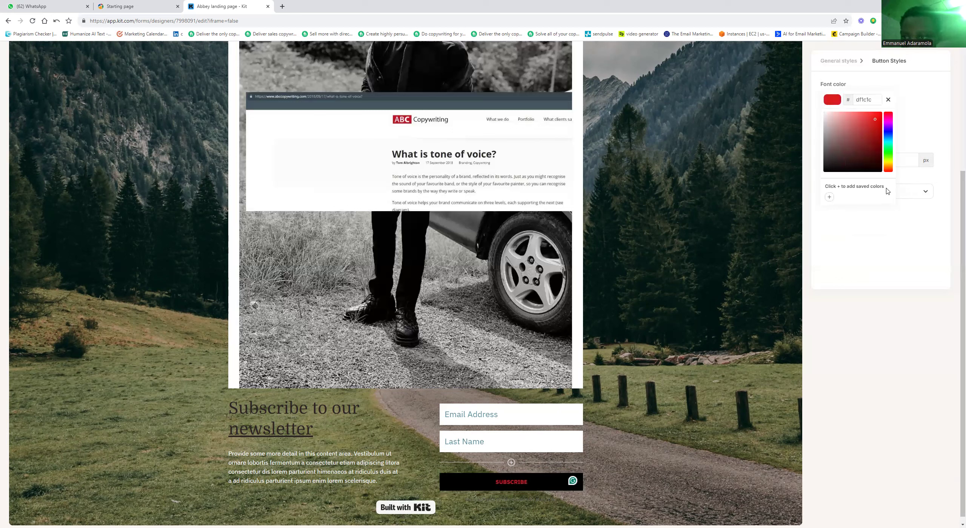
Set the Subscribe button's font weight to Normal
{"action": "left_click", "coordinate": [902, 195]}
{"action": "left_click", "coordinate": [856, 215]}
{"action": "left_click", "coordinate": [880, 223]}
{"action": "left_click", "coordinate": [902, 187]}
Try border radii of 10 px and 50 px on the Subscribe button, and reset the radius to 00
{"action": "left_click", "coordinate": [912, 161]}
{"action": "left_click", "coordinate": [912, 159]}
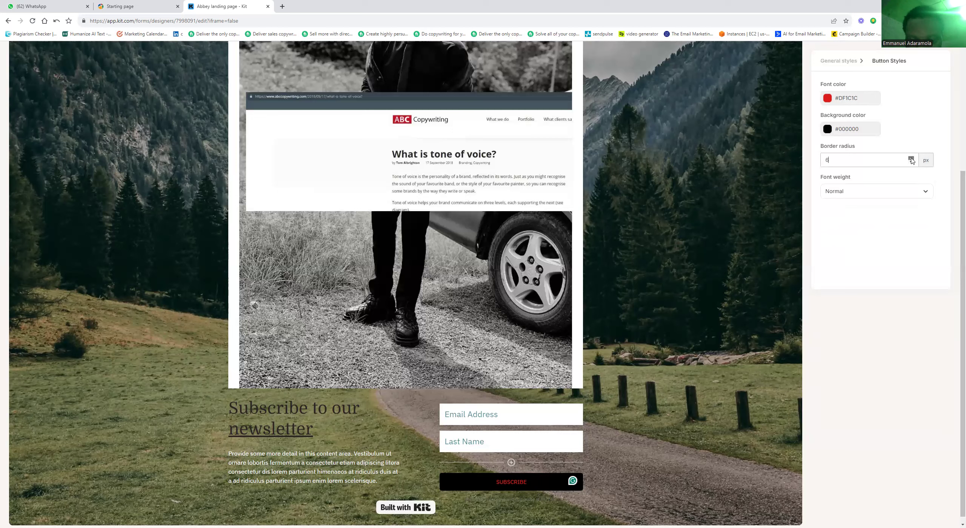
{"action": "double_click", "coordinate": [867, 160]}
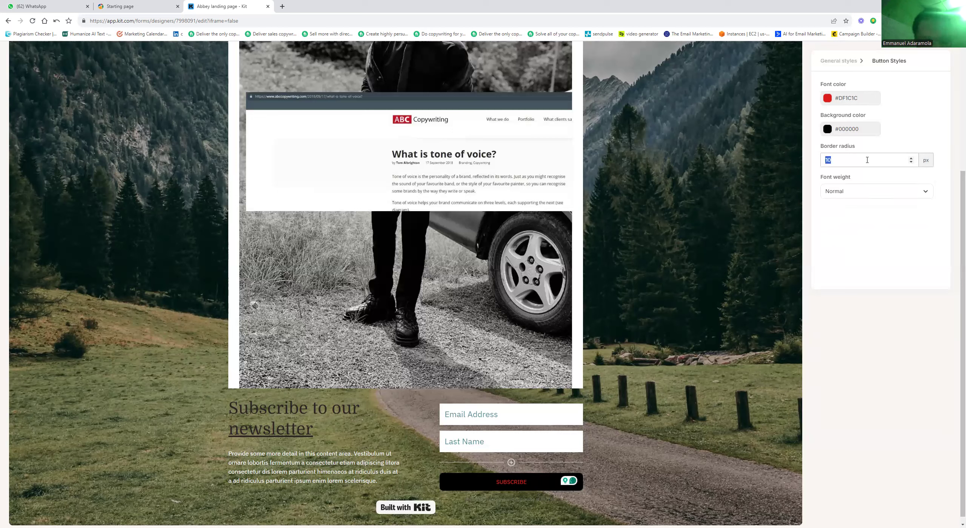
{"action": "type", "text": "50"}
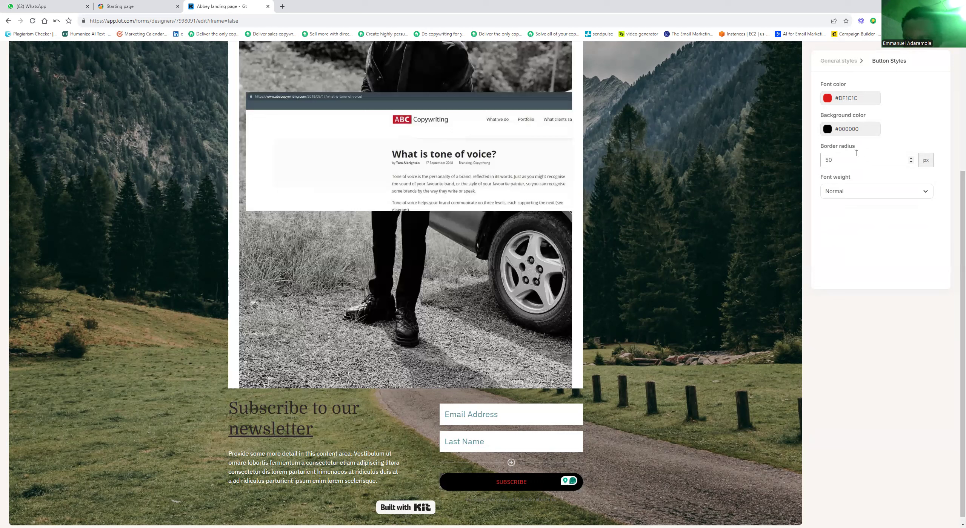
{"action": "key", "text": "BackSpace"}
{"action": "key", "text": "BackSpace"}
{"action": "type", "text": "00"}
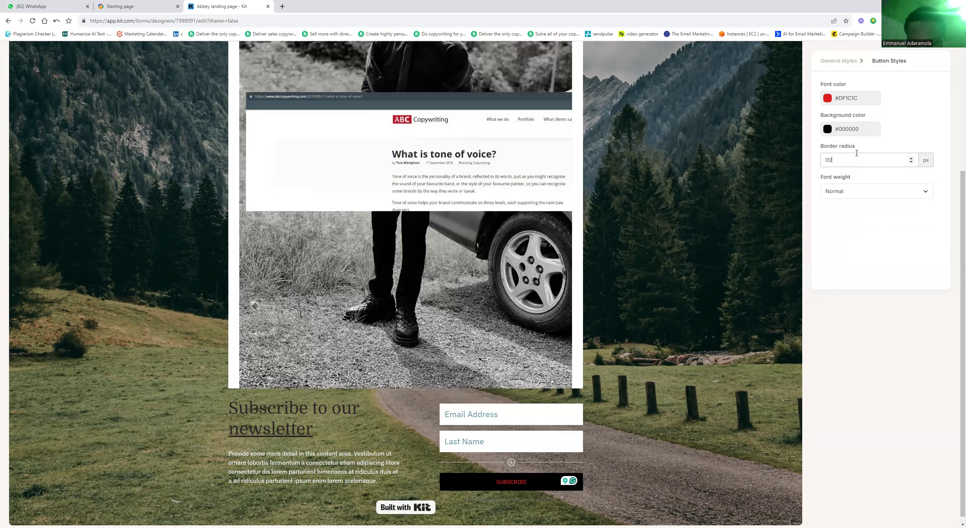
{"action": "left_click", "coordinate": [865, 45]}
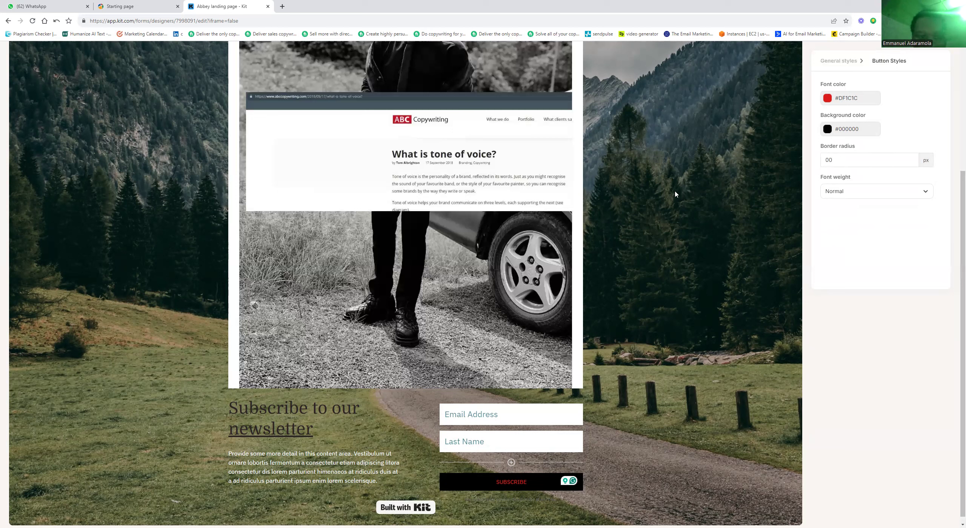
{"action": "scroll", "coordinate": [614, 249], "scroll_direction": "up", "scroll_amount": 2}
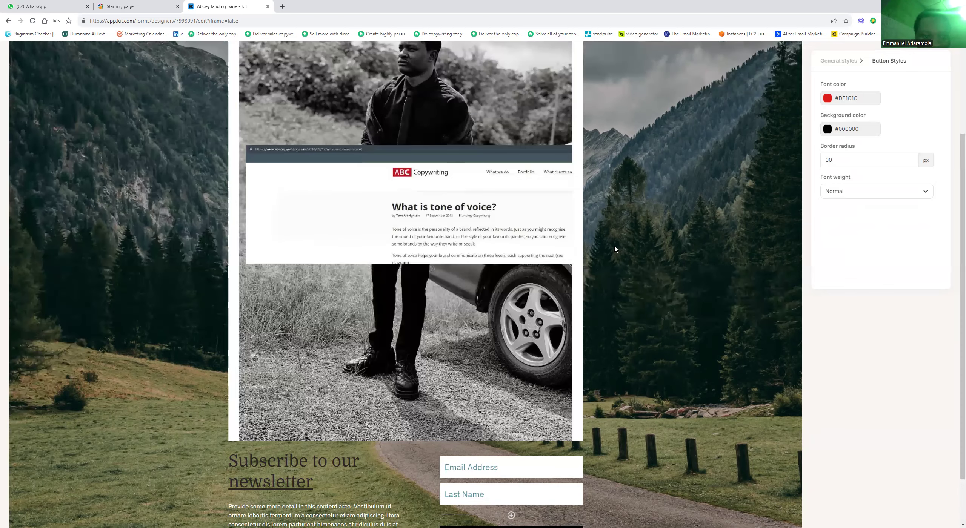
Add a thank-you page to the landing page
{"action": "scroll", "coordinate": [614, 249], "scroll_direction": "down", "scroll_amount": 2}
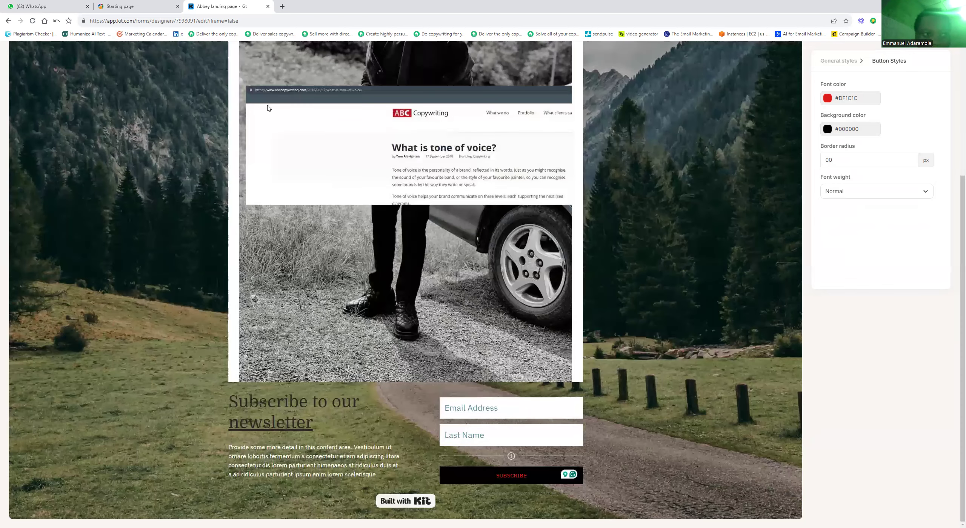
{"action": "scroll", "coordinate": [143, 80], "scroll_direction": "up", "scroll_amount": 6}
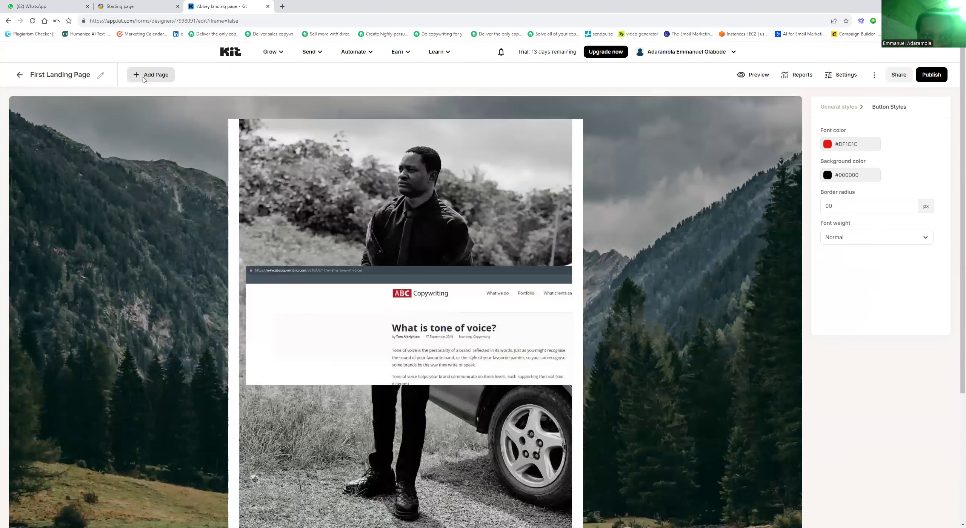
{"action": "left_click", "coordinate": [143, 78]}
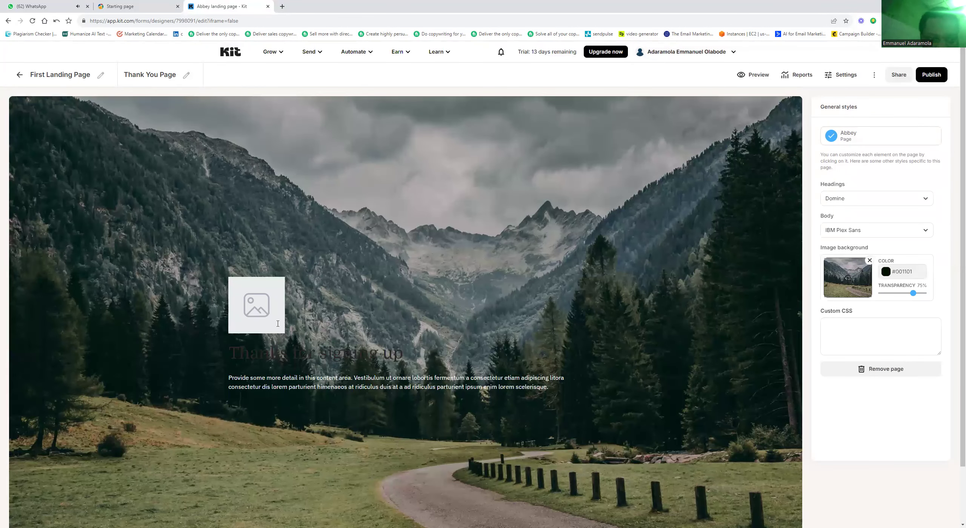
Examine the thank-you page's image placeholder, heading and body text together with their style options
{"action": "scroll", "coordinate": [277, 324], "scroll_direction": "down", "scroll_amount": 2}
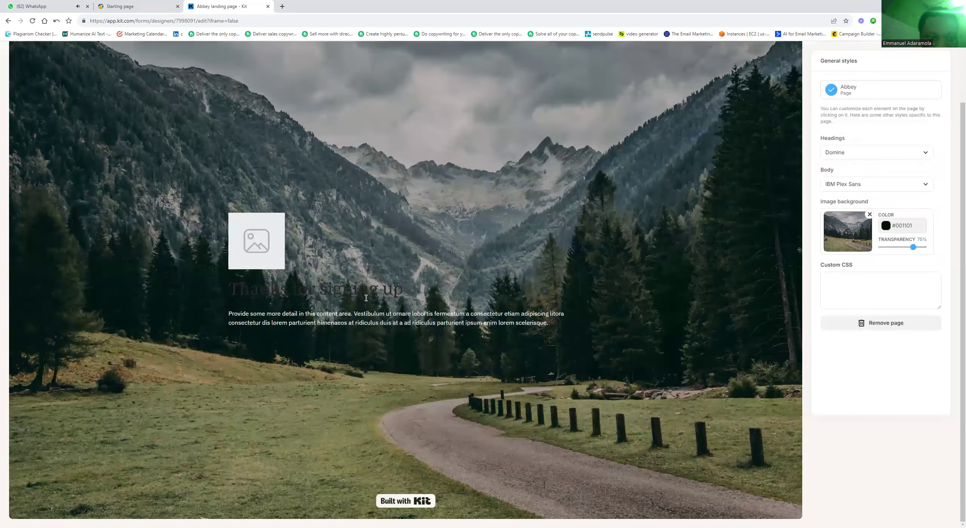
{"action": "left_click", "coordinate": [270, 321]}
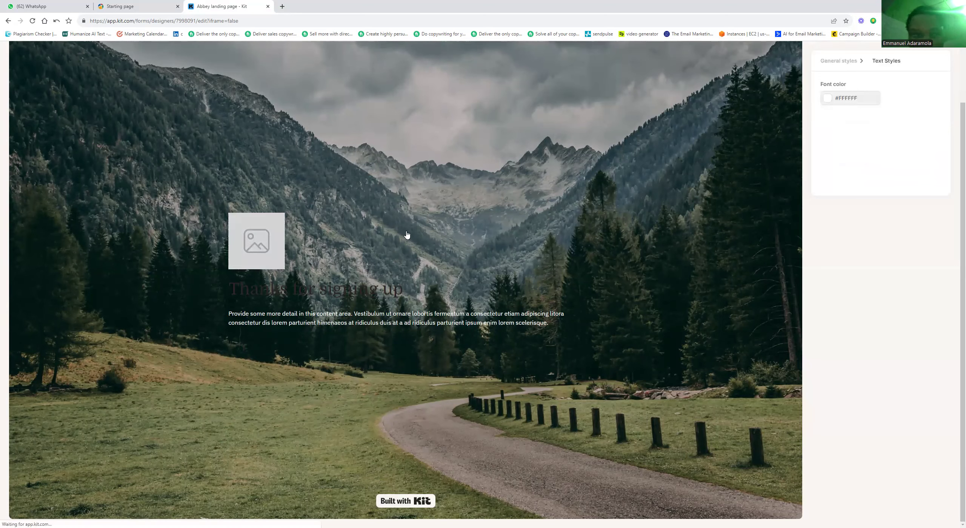
{"action": "left_click", "coordinate": [352, 234]}
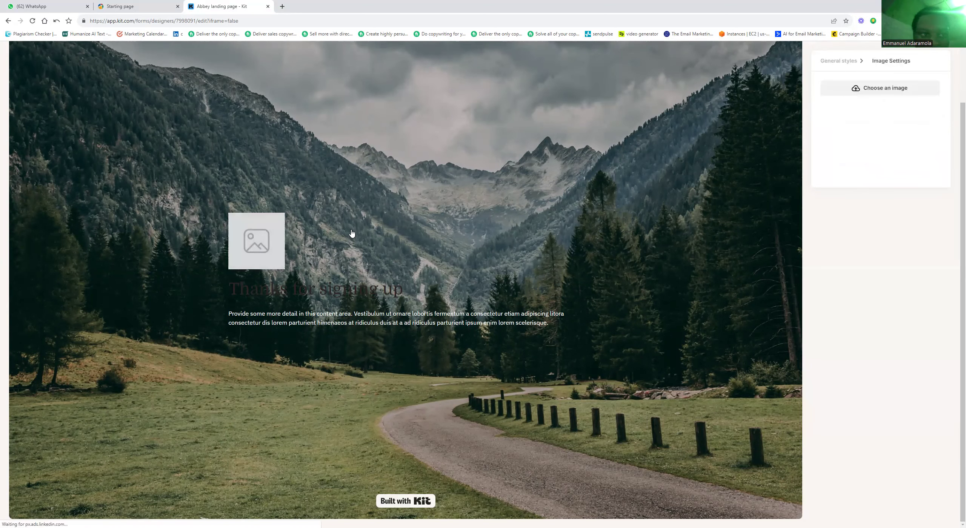
{"action": "scroll", "coordinate": [303, 387], "scroll_direction": "up", "scroll_amount": 2}
{"action": "double_click", "coordinate": [303, 387]}
{"action": "key", "text": "ctrl+a"}
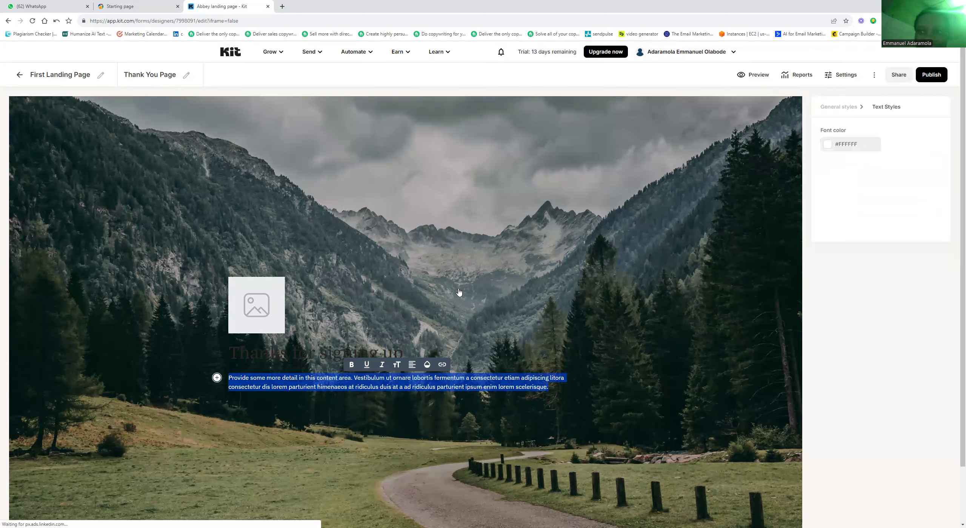
{"action": "left_click", "coordinate": [459, 292]}
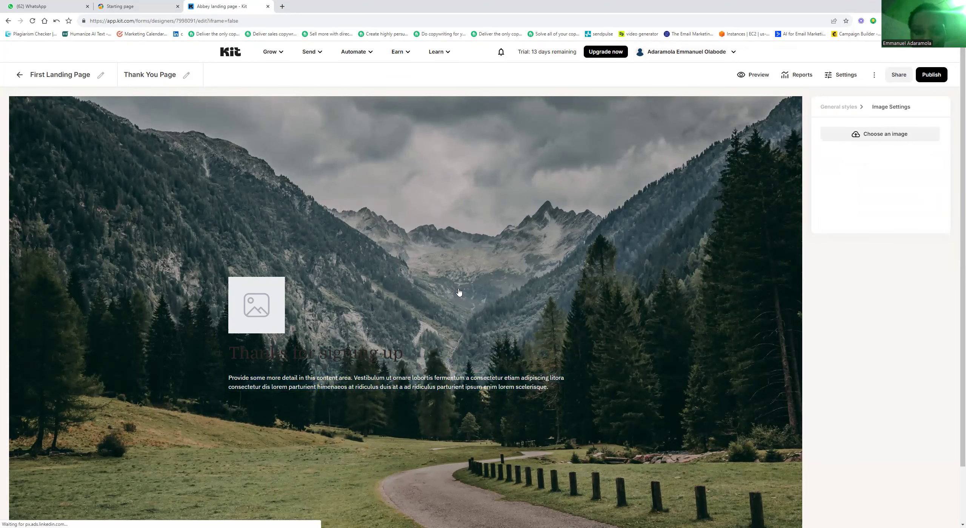
{"action": "scroll", "coordinate": [501, 226], "scroll_direction": "down", "scroll_amount": 2}
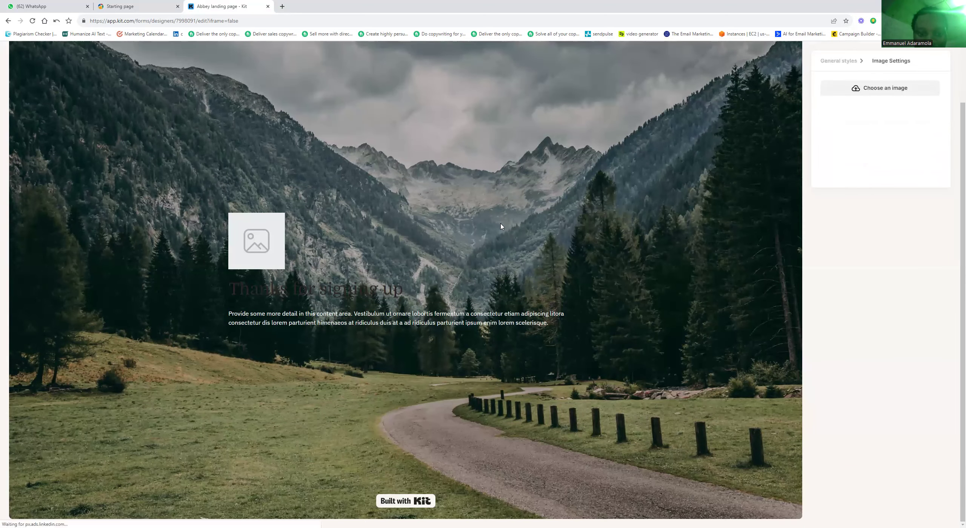
{"action": "triple_click", "coordinate": [400, 316]}
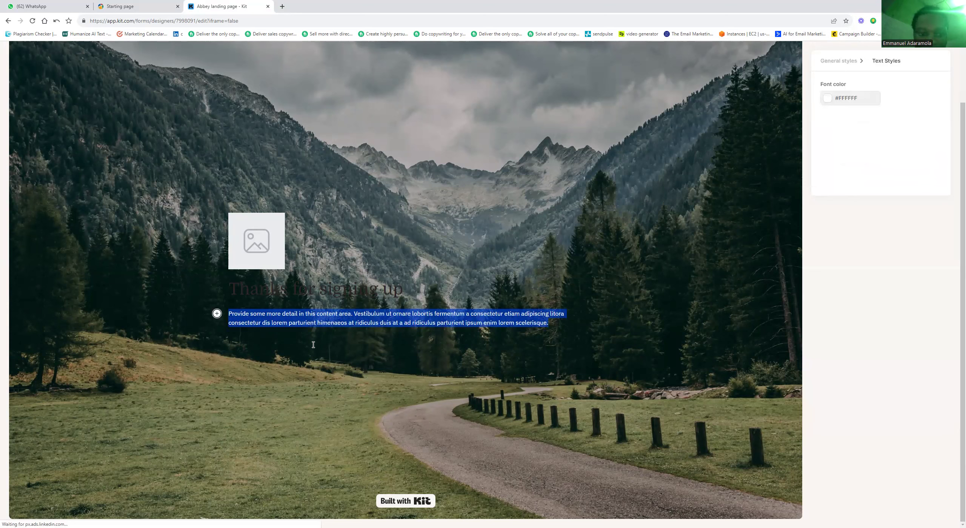
{"action": "scroll", "coordinate": [313, 348], "scroll_direction": "up", "scroll_amount": 2}
{"action": "left_click", "coordinate": [366, 345]}
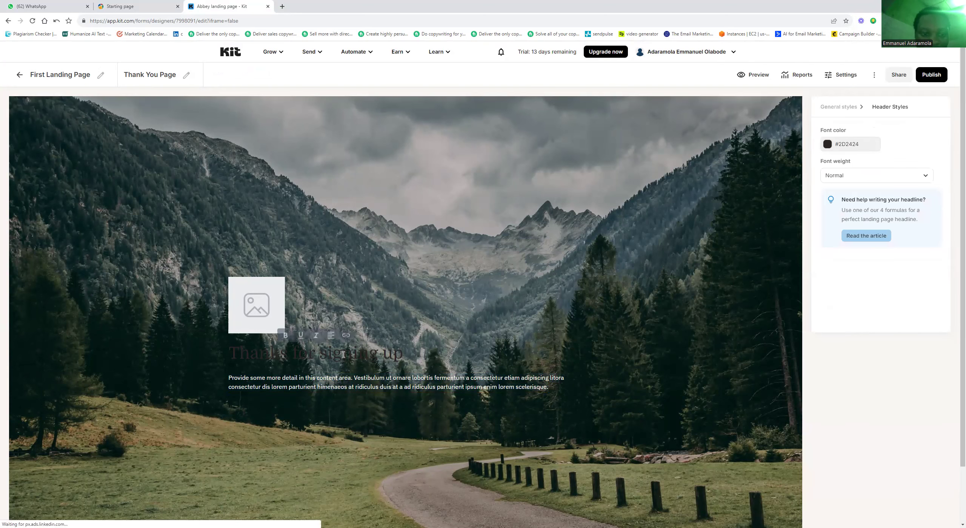
{"action": "left_click_drag", "start_coordinate": [403, 353], "coordinate": [320, 353]}
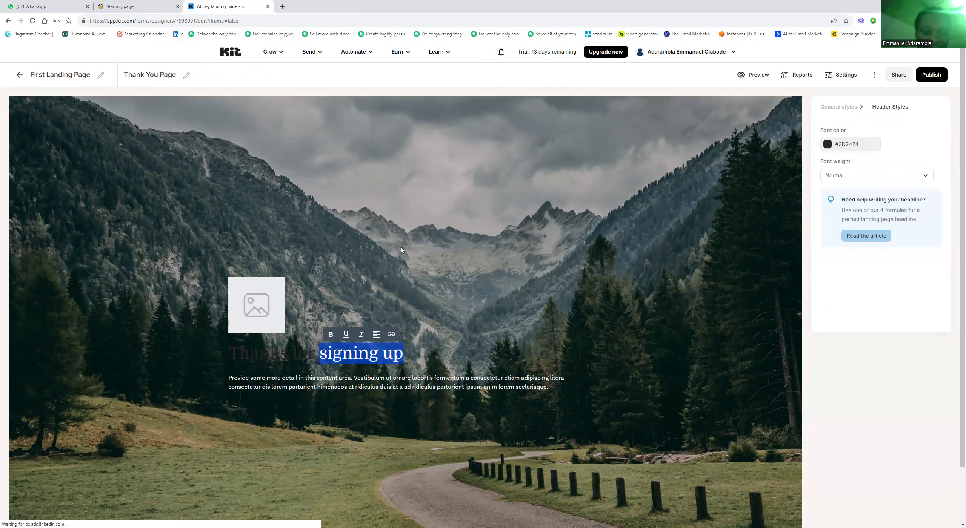
{"action": "scroll", "coordinate": [445, 246], "scroll_direction": "down", "scroll_amount": 2}
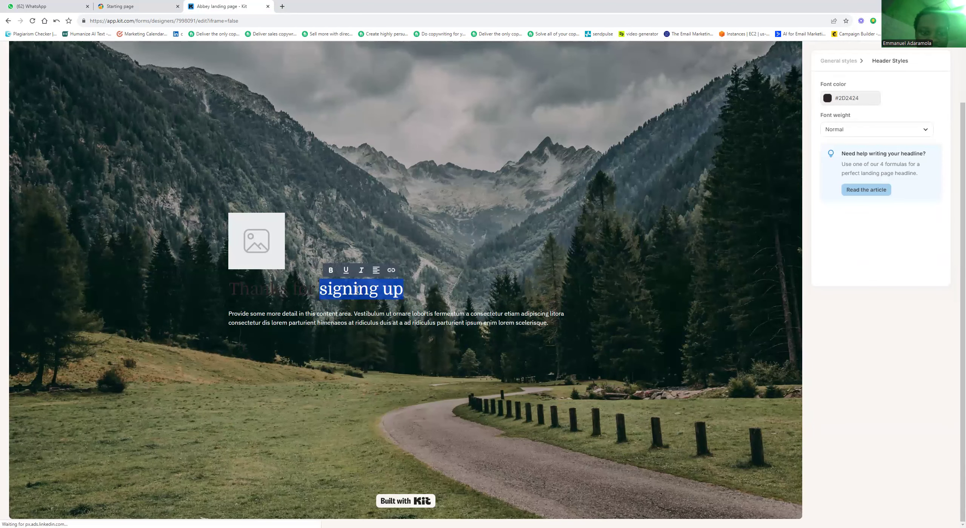
{"action": "left_click", "coordinate": [481, 290]}
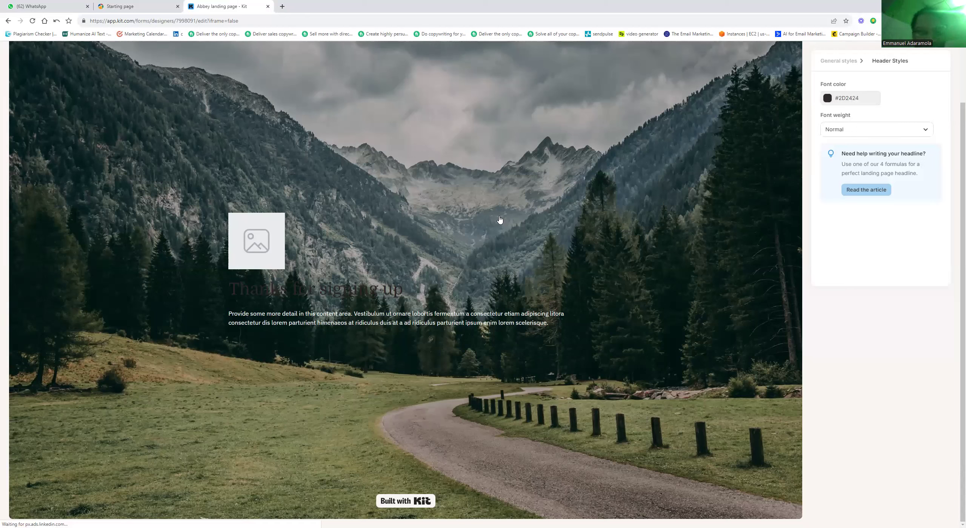
Set the font size of the word "consectetur" in the thank-you page's body text to 8
{"action": "double_click", "coordinate": [475, 316]}
{"action": "left_click", "coordinate": [487, 301]}
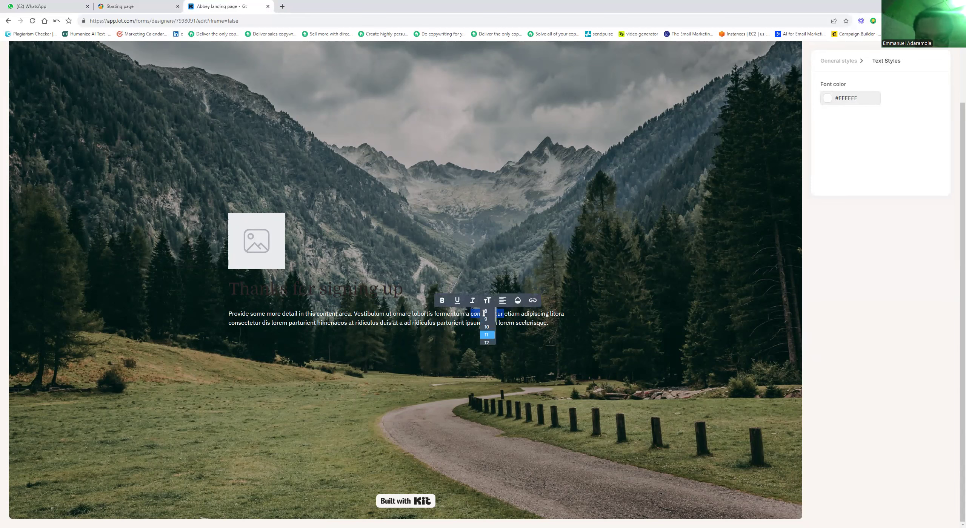
{"action": "left_click", "coordinate": [485, 312]}
{"action": "left_click", "coordinate": [348, 262]}
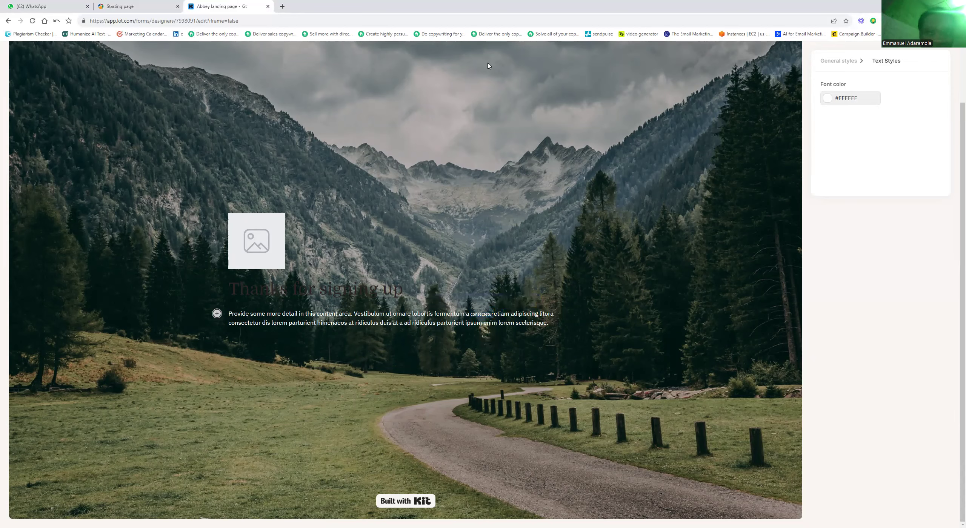
Set the landing page to redirect visitors to the thank you page when they subscribe, and save the settings
{"action": "scroll", "coordinate": [490, 66], "scroll_direction": "up", "scroll_amount": 3}
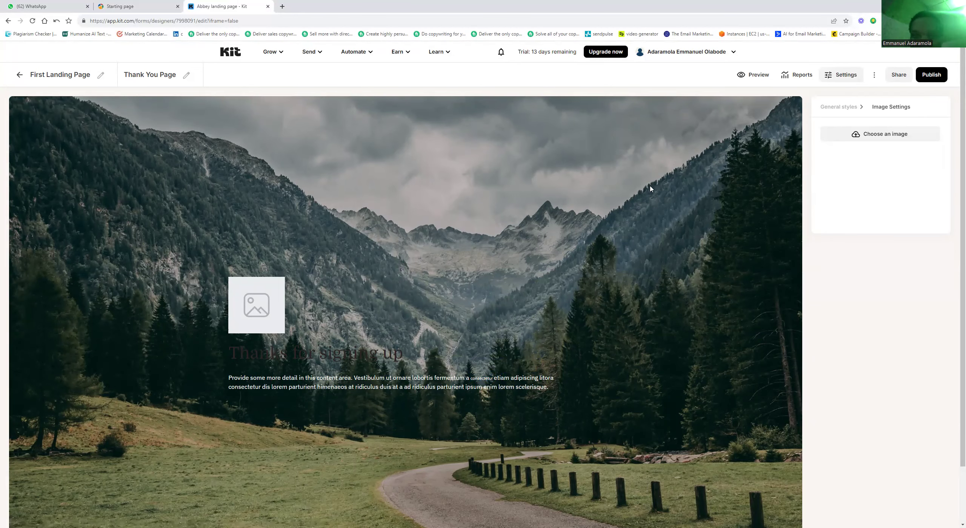
{"action": "left_click", "coordinate": [840, 76]}
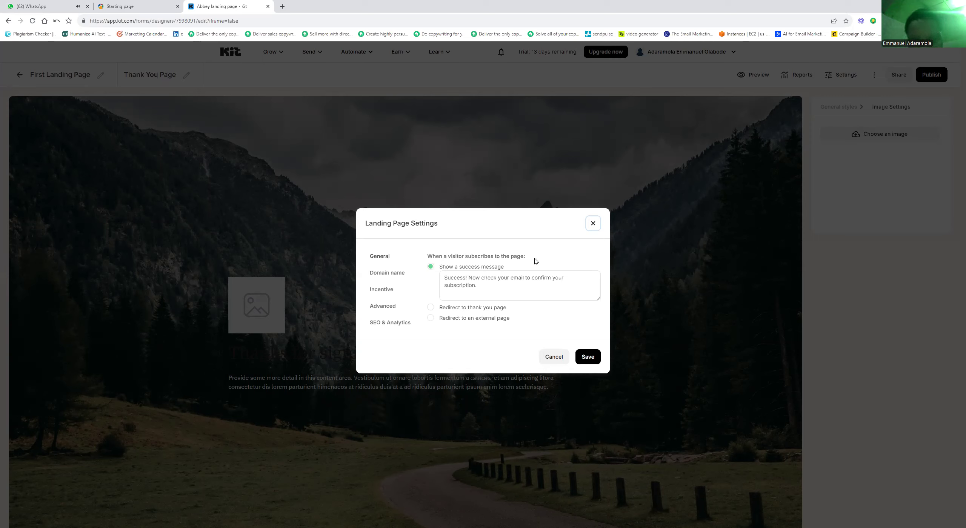
{"action": "left_click", "coordinate": [431, 307]}
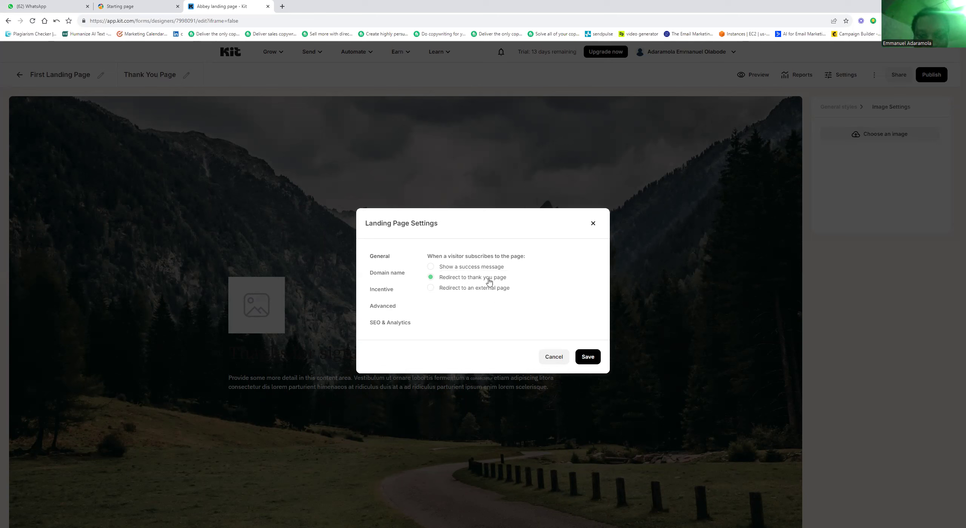
{"action": "left_click", "coordinate": [444, 291]}
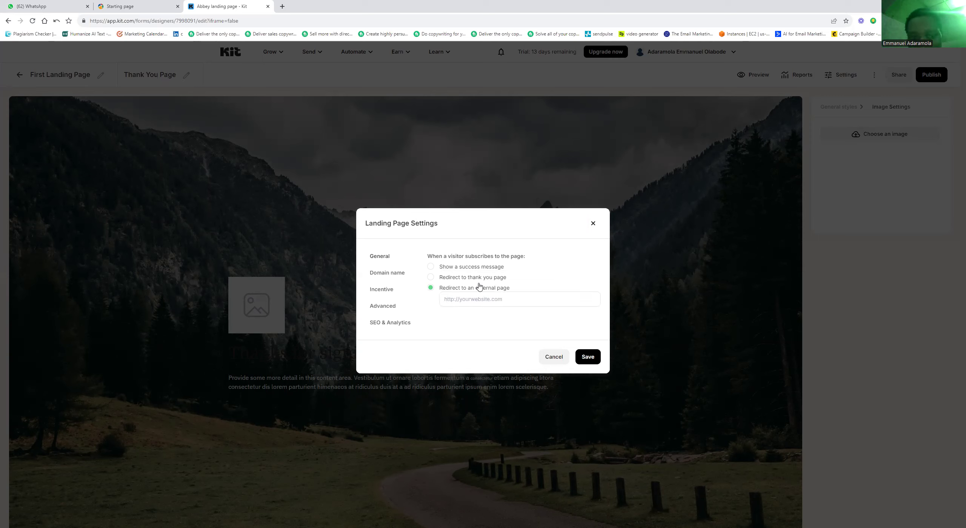
{"action": "left_click", "coordinate": [472, 267]}
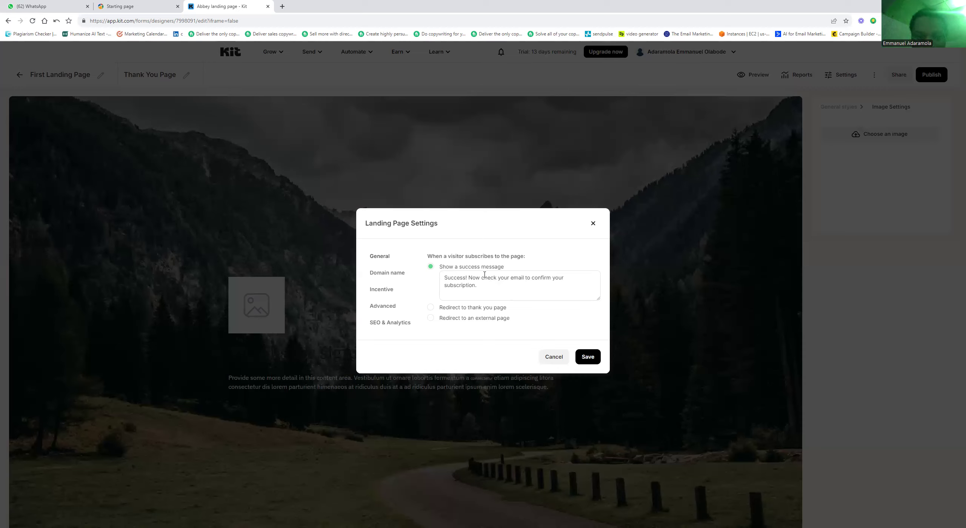
{"action": "left_click", "coordinate": [443, 307]}
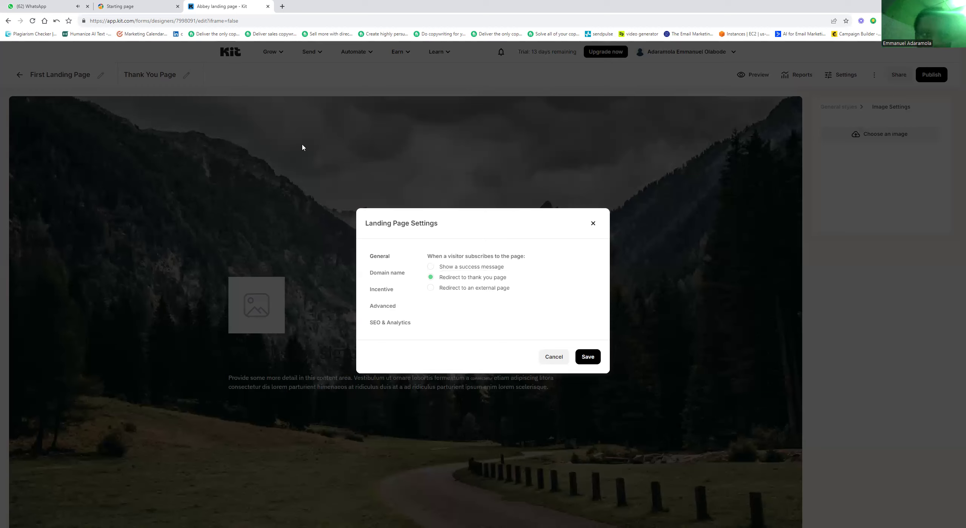
{"action": "left_click", "coordinate": [431, 288]}
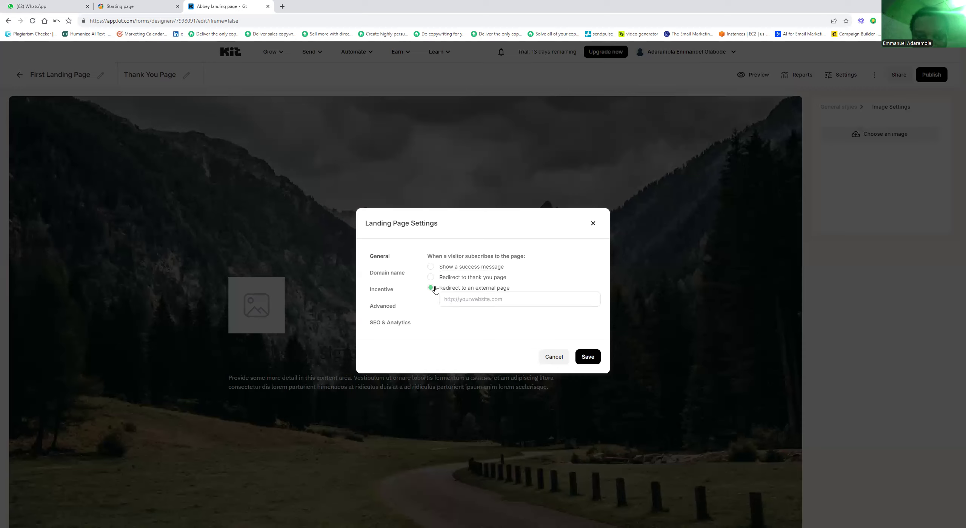
{"action": "left_click", "coordinate": [498, 279]}
{"action": "left_click", "coordinate": [584, 359]}
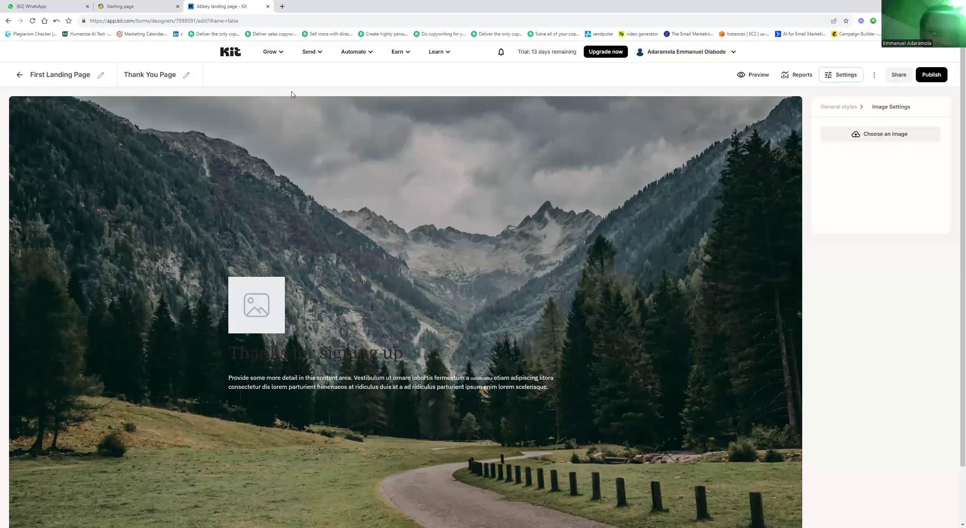
Reopen the landing page settings and examine the custom domain and page URL options
{"action": "left_click", "coordinate": [836, 76]}
{"action": "left_click", "coordinate": [457, 271]}
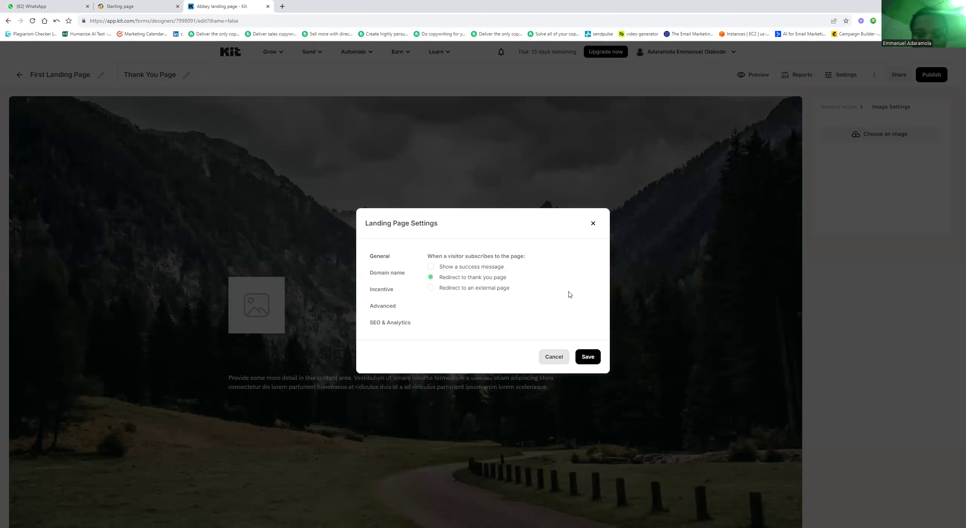
{"action": "left_click", "coordinate": [399, 276]}
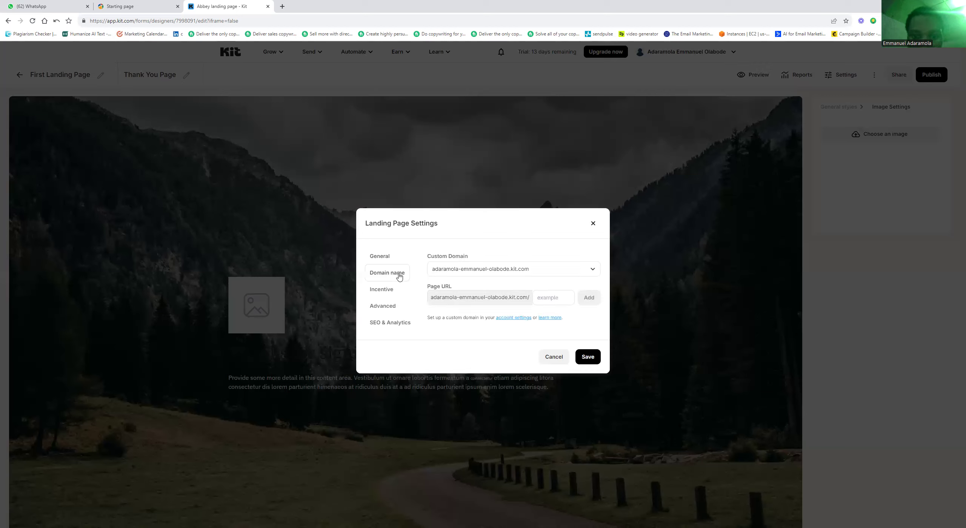
{"action": "left_click", "coordinate": [487, 270]}
{"action": "left_click", "coordinate": [480, 288]}
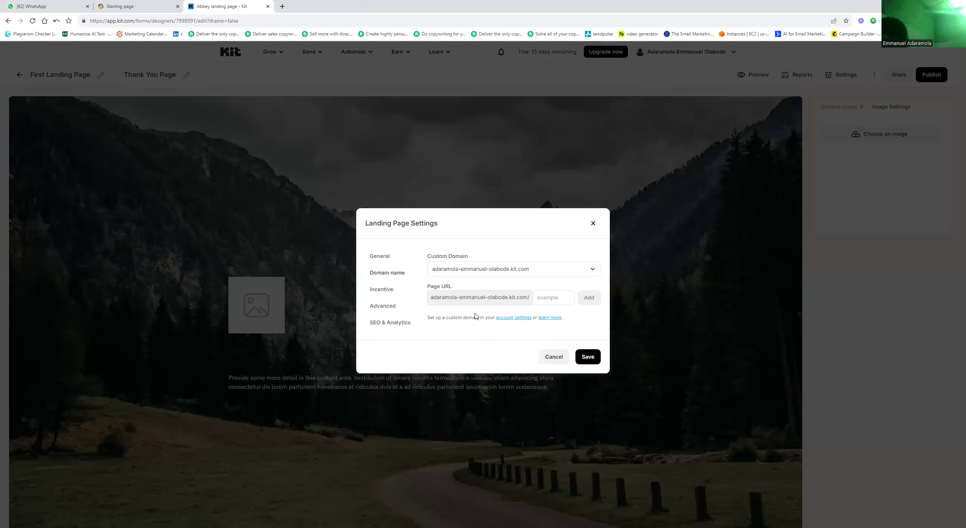
Enable auto-confirmation of new subscribers in the incentive settings, and switch the incentive email off and on again
{"action": "left_click", "coordinate": [392, 291]}
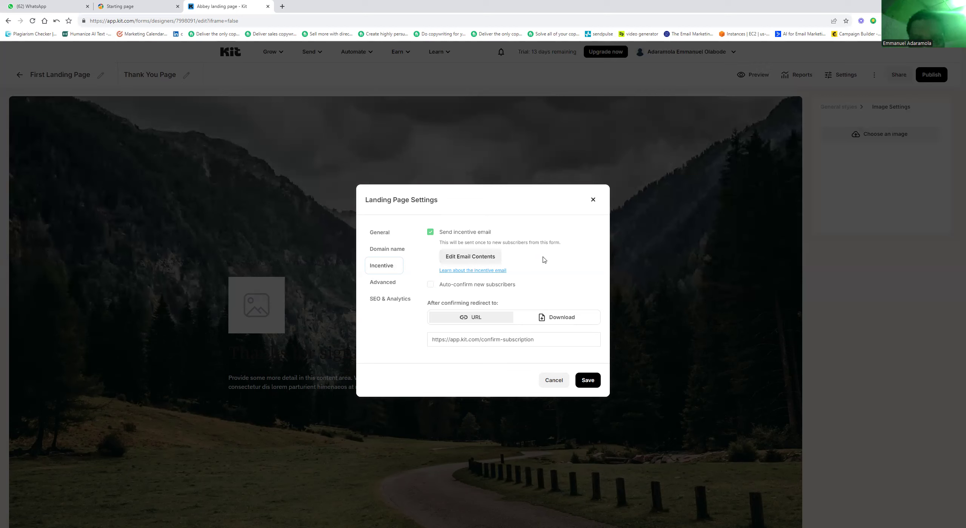
{"action": "left_click", "coordinate": [456, 284]}
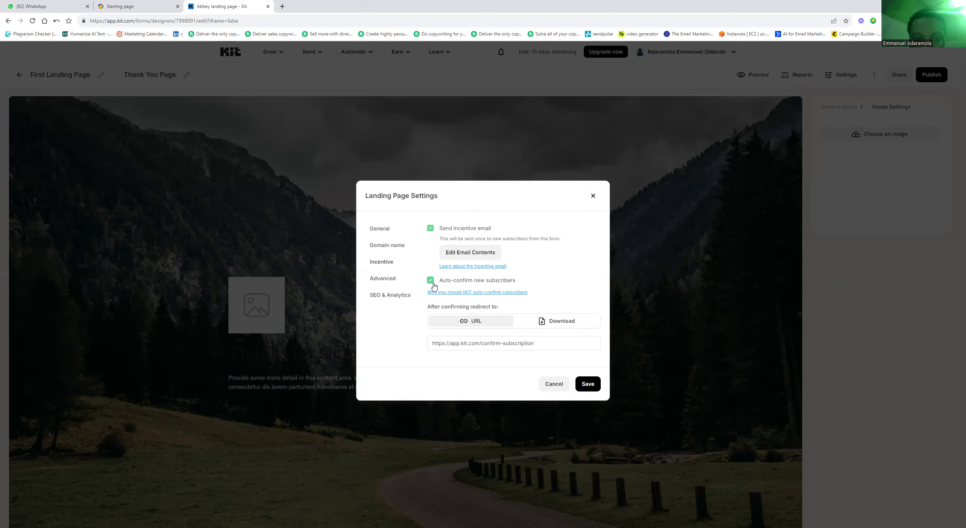
{"action": "left_click", "coordinate": [431, 229]}
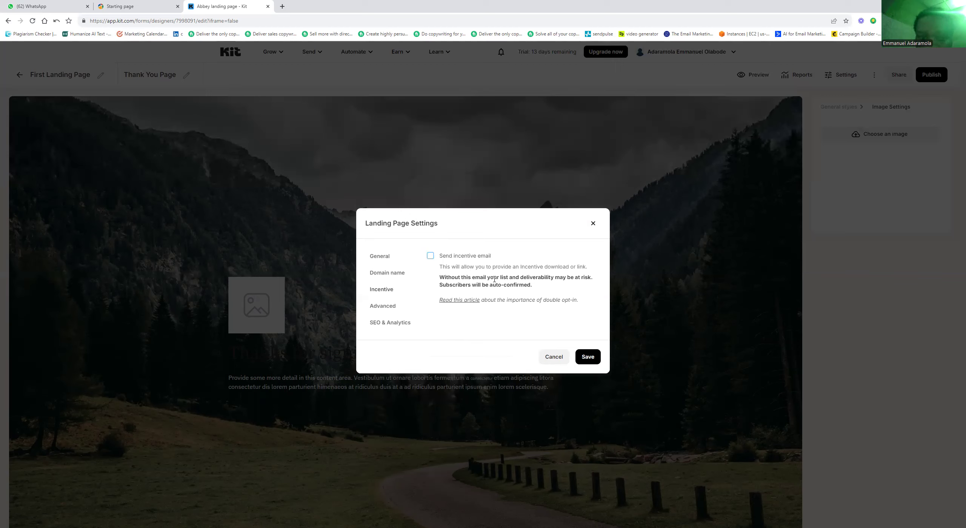
{"action": "left_click", "coordinate": [443, 256]}
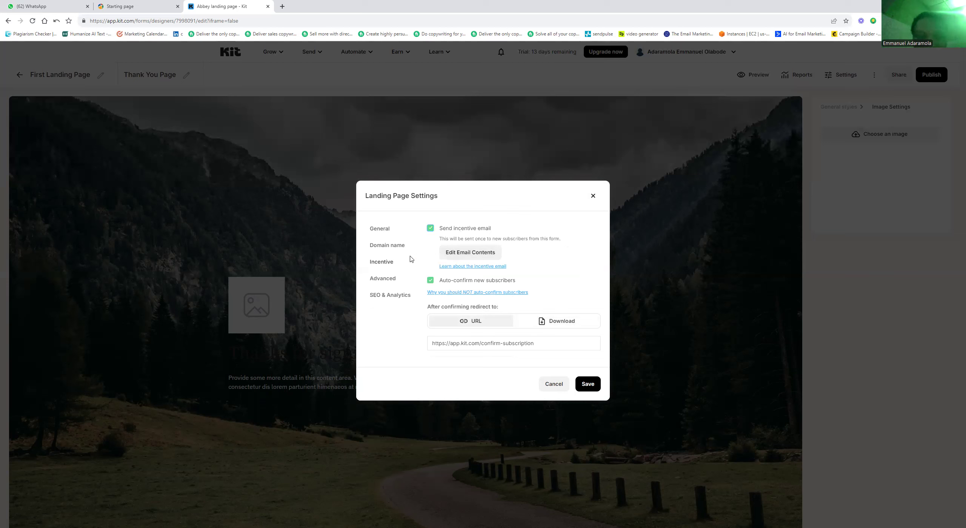
Review the advanced options for returning visitors and the SEO and analytics settings
{"action": "left_click", "coordinate": [391, 280]}
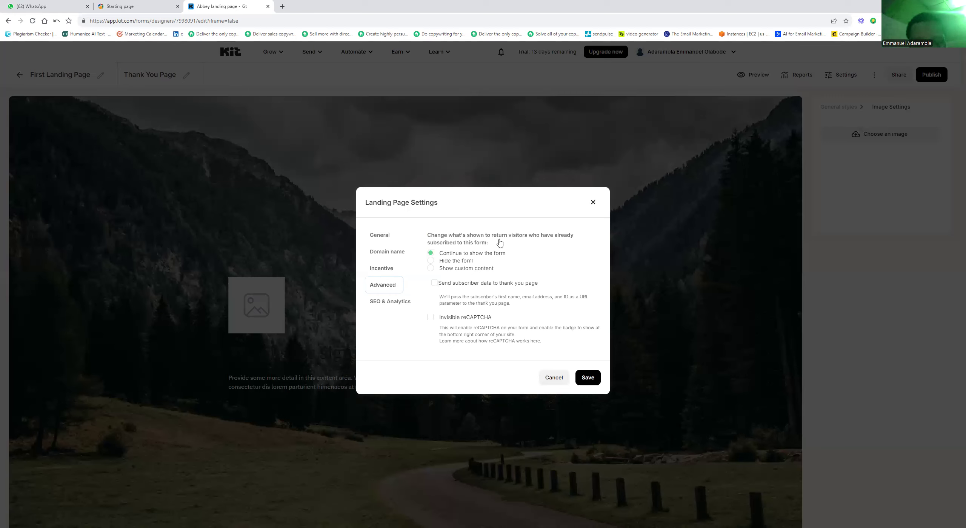
{"action": "left_click", "coordinate": [382, 268]}
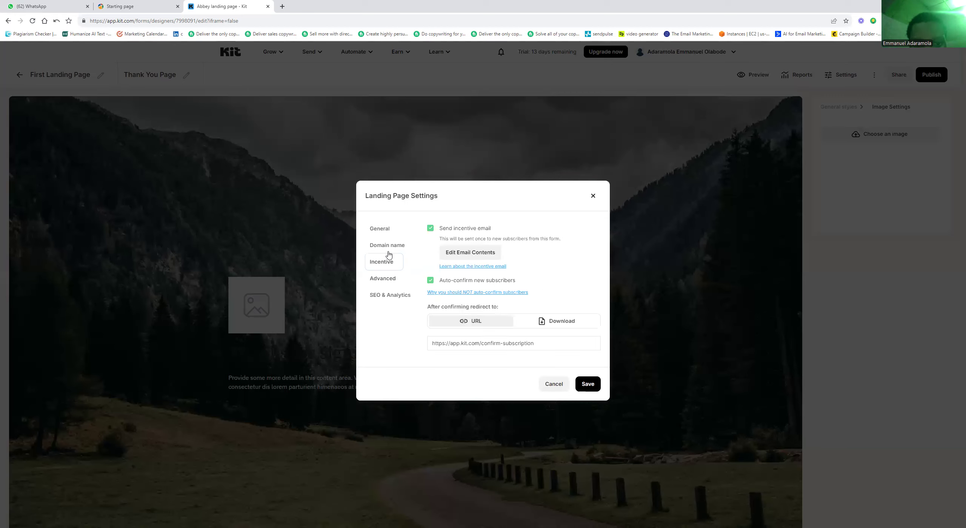
{"action": "left_click", "coordinate": [379, 278]}
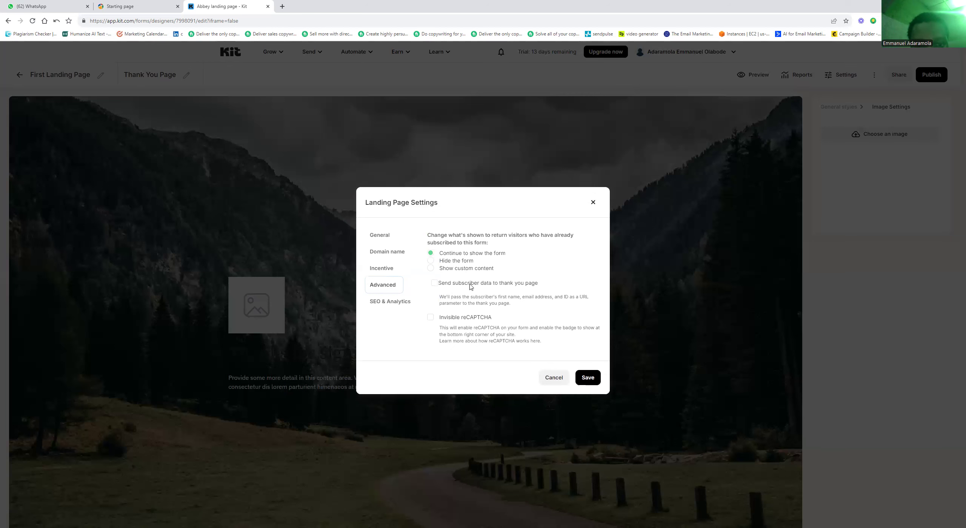
{"action": "left_click", "coordinate": [391, 302]}
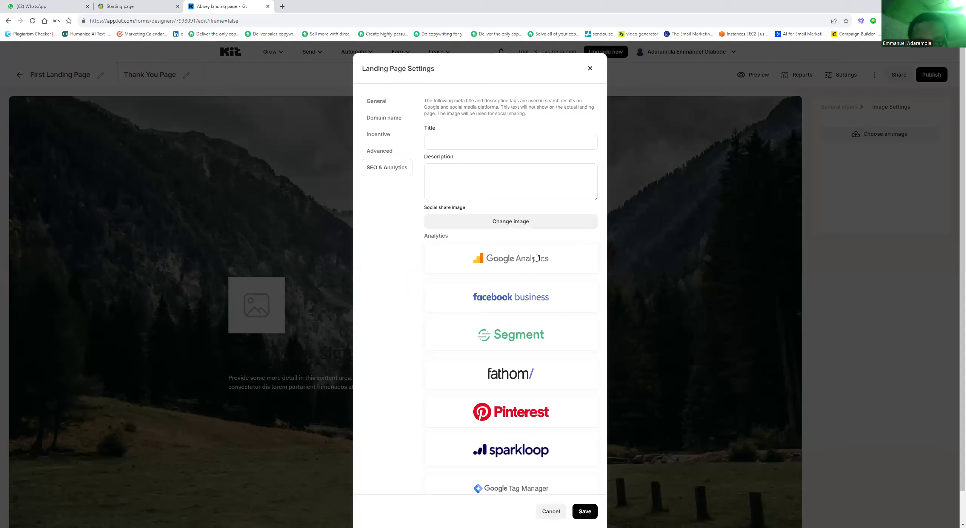
Look at the Google Analytics and Facebook Pixel ID options for the landing page, and save the settings
{"action": "left_click", "coordinate": [512, 265]}
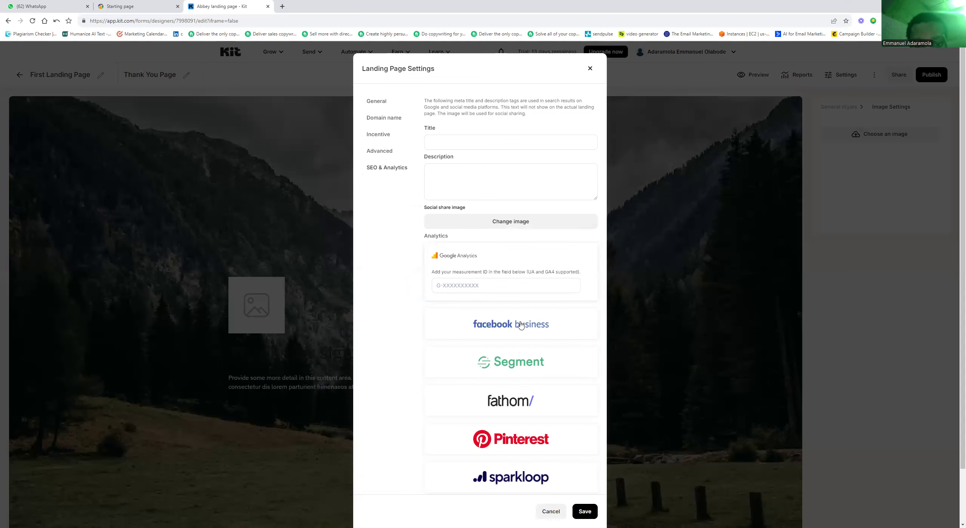
{"action": "left_click", "coordinate": [521, 325]}
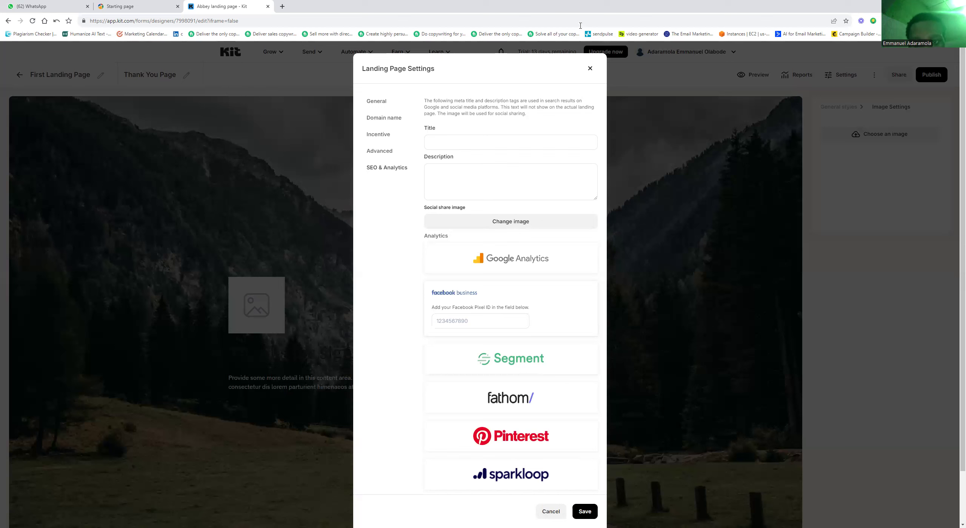
{"action": "left_click", "coordinate": [582, 512]}
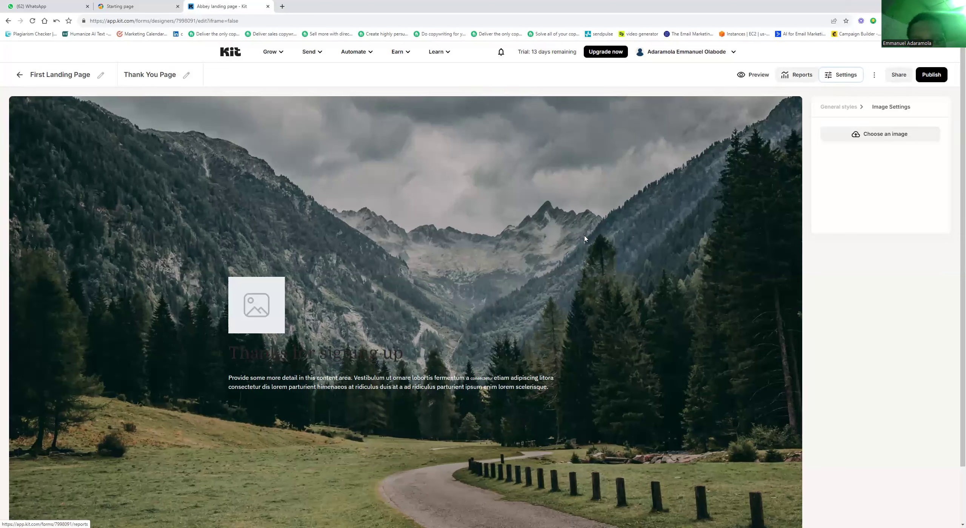
Preview the full thank you page from header to footer, exit, and preview it once more
{"action": "left_click", "coordinate": [753, 74]}
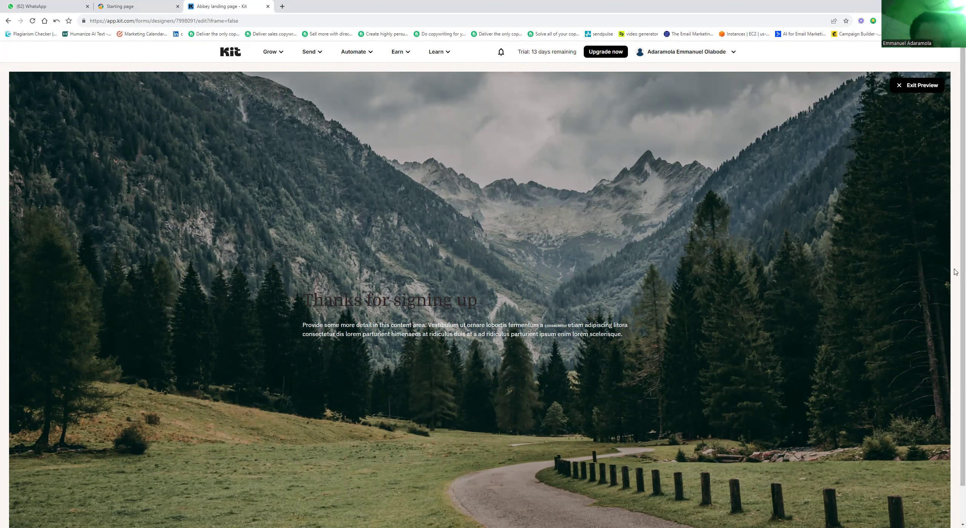
{"action": "scroll", "coordinate": [955, 272], "scroll_direction": "down", "scroll_amount": 1}
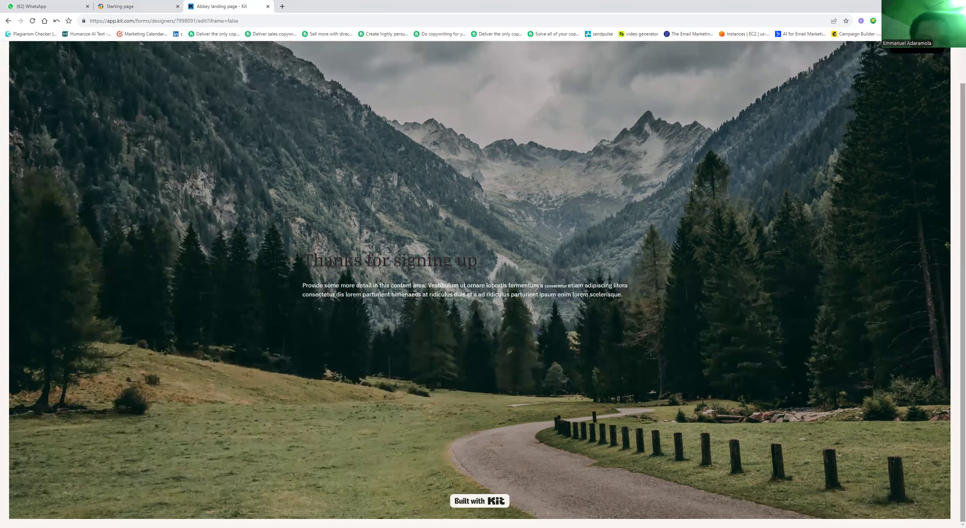
{"action": "scroll", "coordinate": [483, 283], "scroll_direction": "up", "scroll_amount": 1}
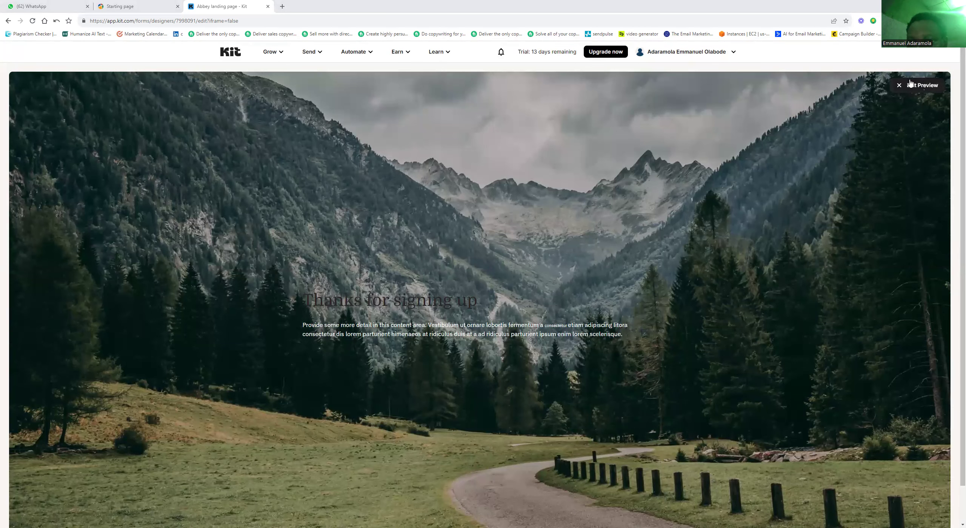
{"action": "key", "text": "Escape"}
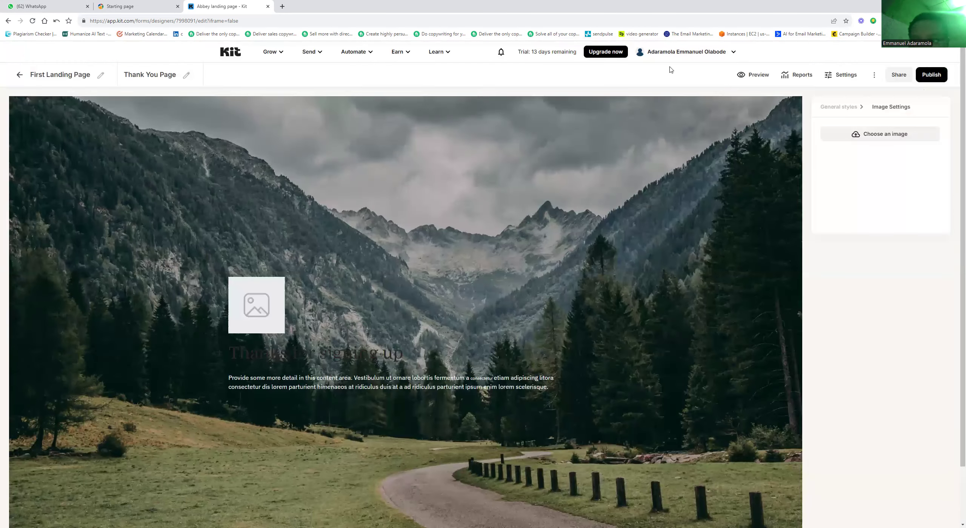
{"action": "left_click", "coordinate": [753, 77]}
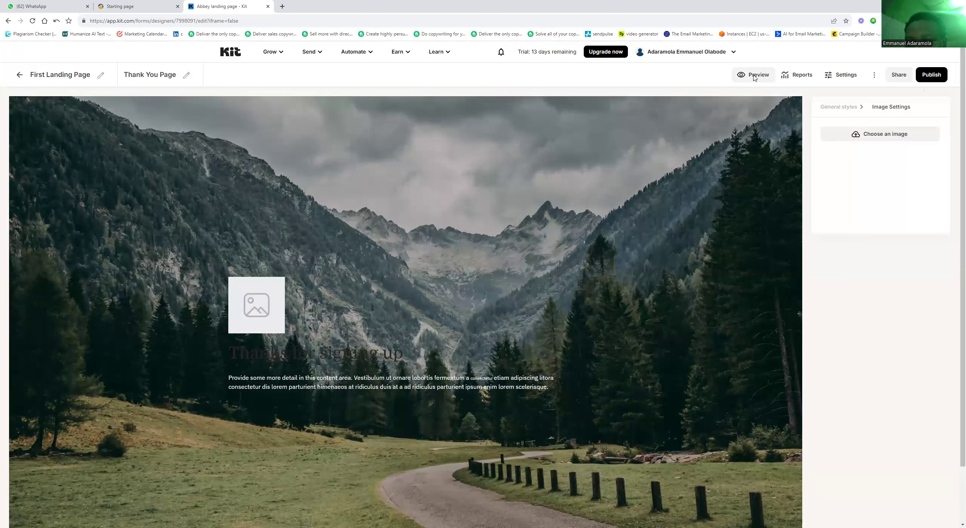
{"action": "scroll", "coordinate": [955, 221], "scroll_direction": "down", "scroll_amount": 1}
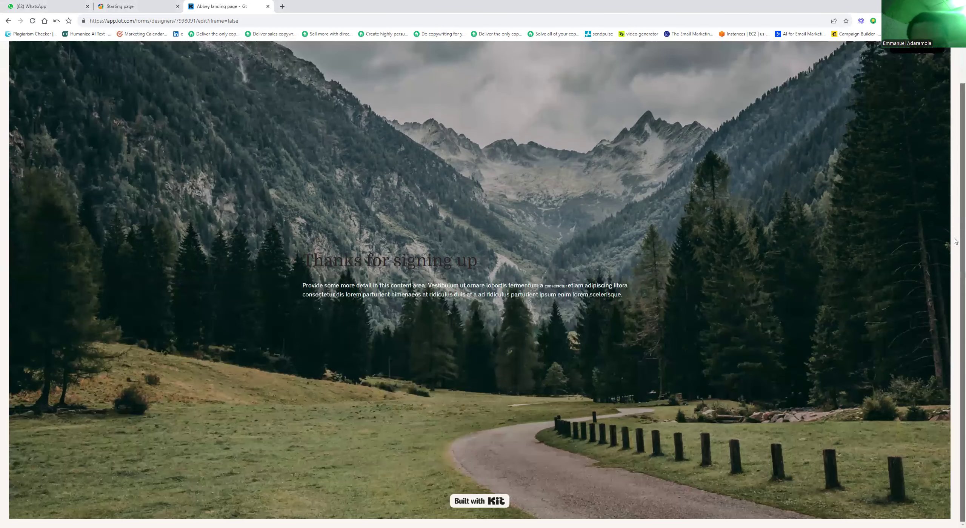
{"action": "scroll", "coordinate": [956, 150], "scroll_direction": "up", "scroll_amount": 1}
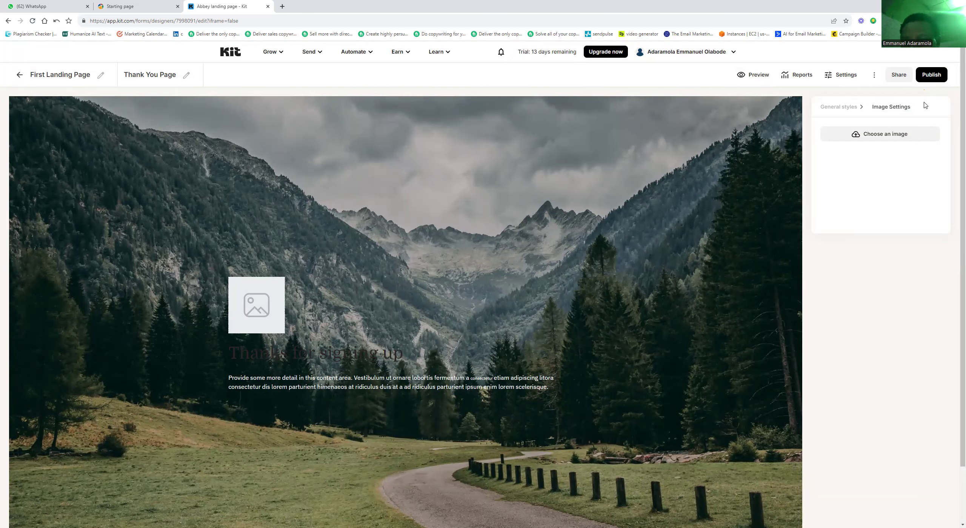
Check the thank you page in the editor and publish the landing page
{"action": "scroll", "coordinate": [955, 131], "scroll_direction": "down", "scroll_amount": 2}
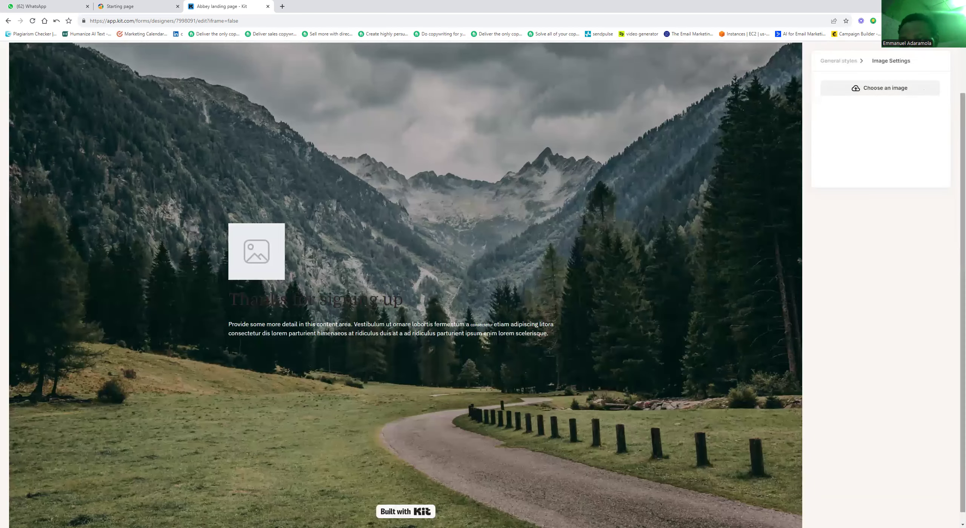
{"action": "scroll", "coordinate": [929, 77], "scroll_direction": "up", "scroll_amount": 2}
{"action": "left_click", "coordinate": [930, 76]}
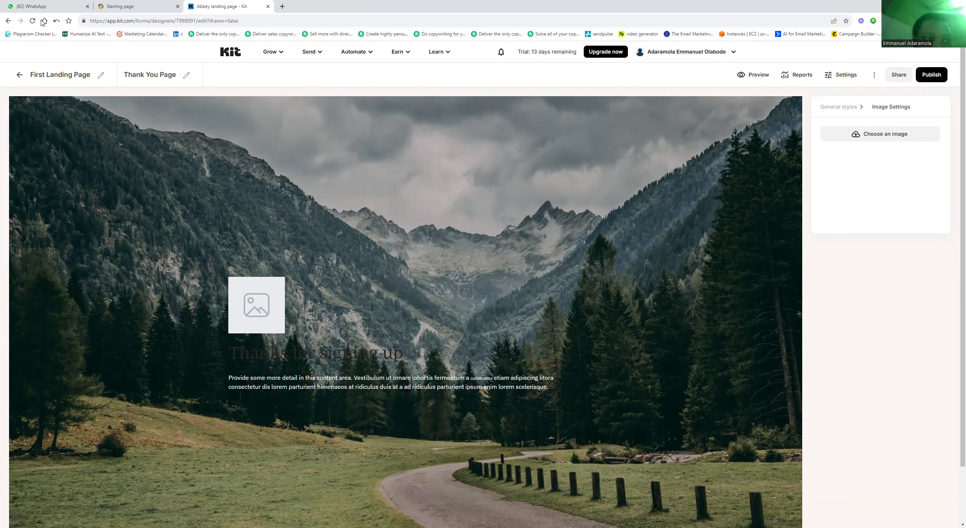
Open the list of email broadcasts
{"action": "left_click", "coordinate": [276, 55]}
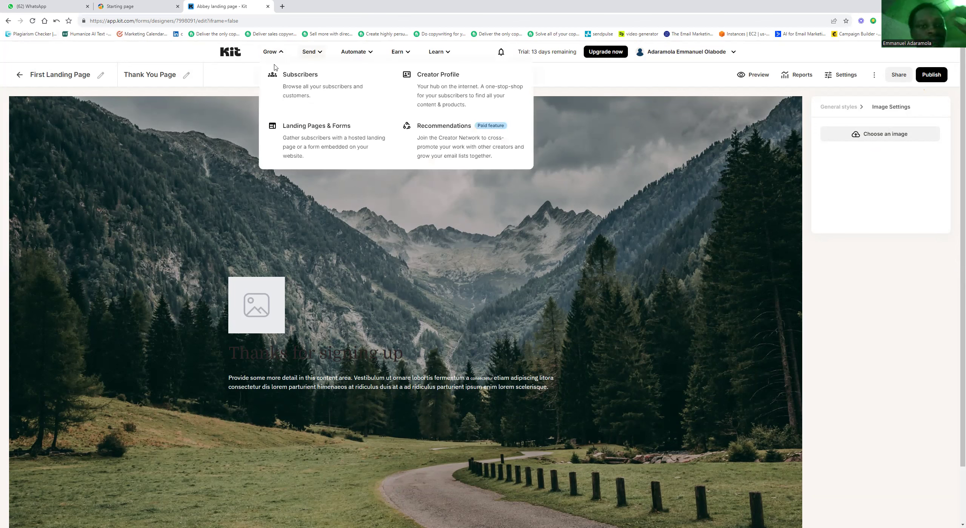
{"action": "left_click", "coordinate": [319, 57]}
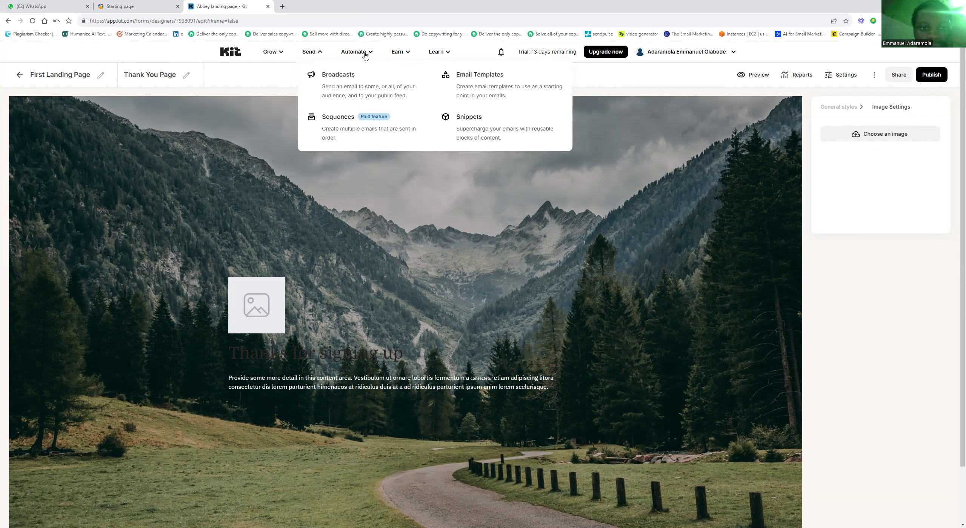
{"action": "left_click", "coordinate": [339, 78]}
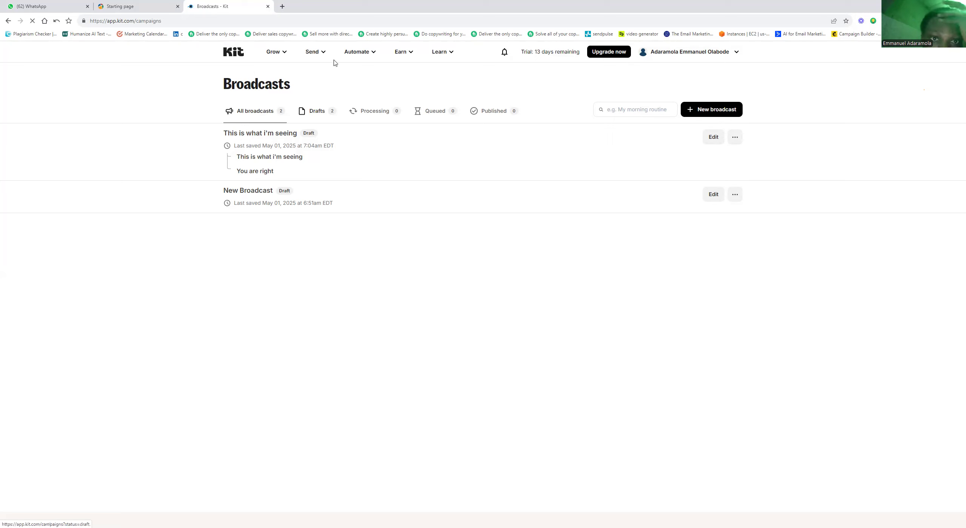
Go to the Landing Pages & Forms overview
{"action": "left_click", "coordinate": [306, 53]}
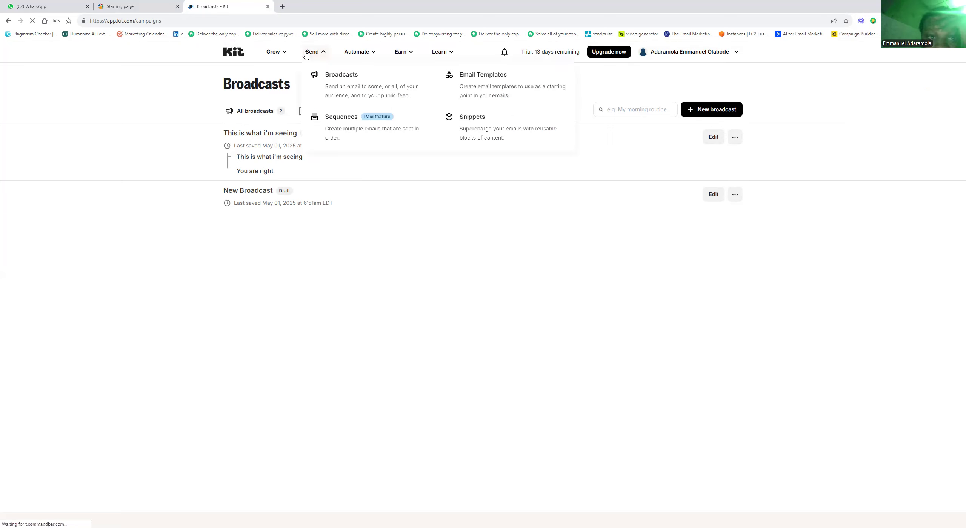
{"action": "left_click", "coordinate": [279, 55]}
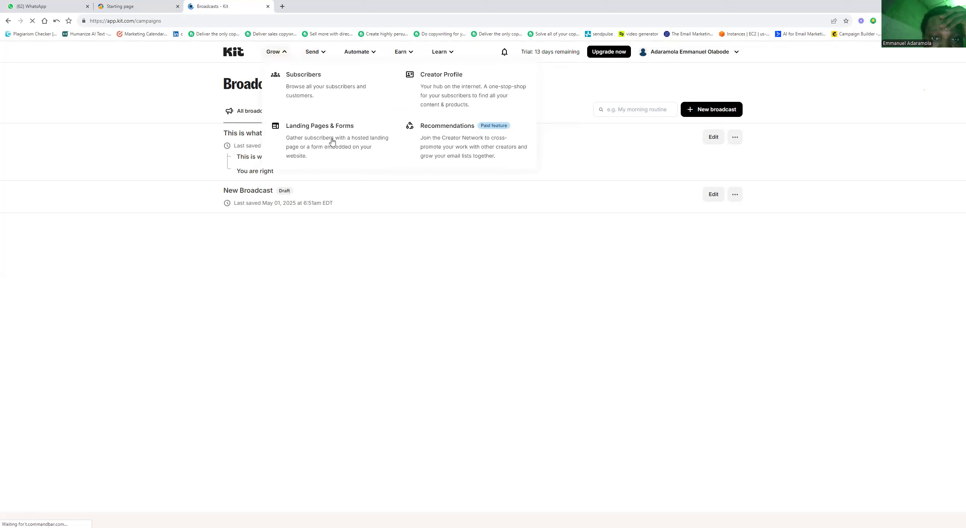
{"action": "left_click", "coordinate": [332, 141]}
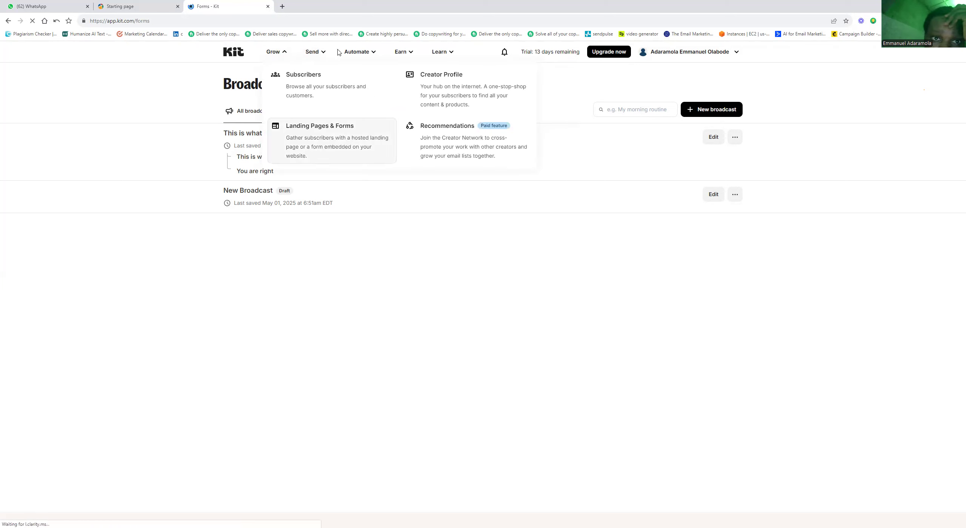